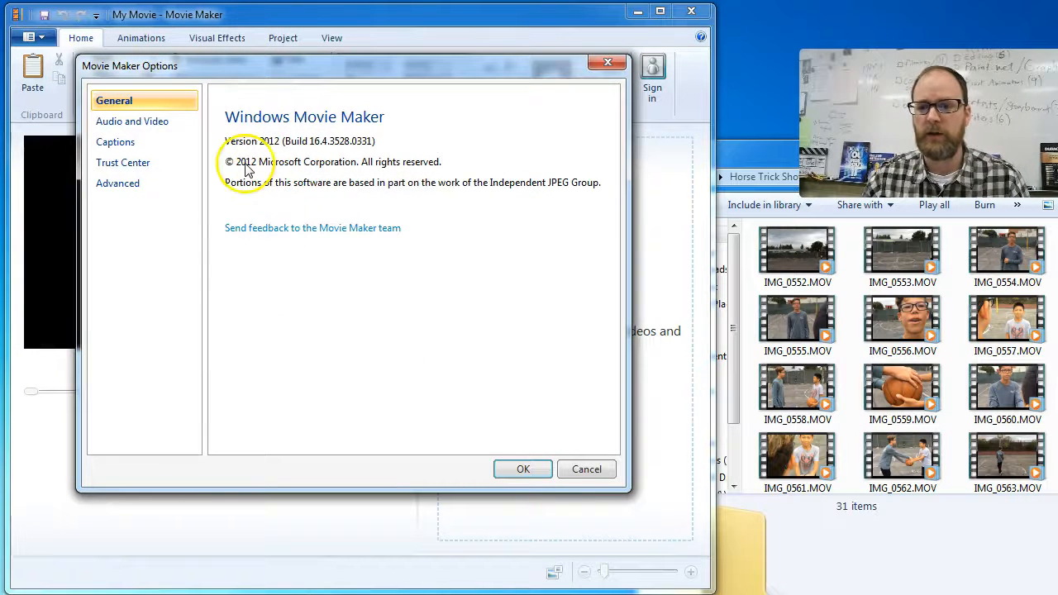
Dismiss the Movie Maker options and place the Horse Trick Shot folder window beside the empty project.
{"action": "left_click", "coordinate": [585, 469]}
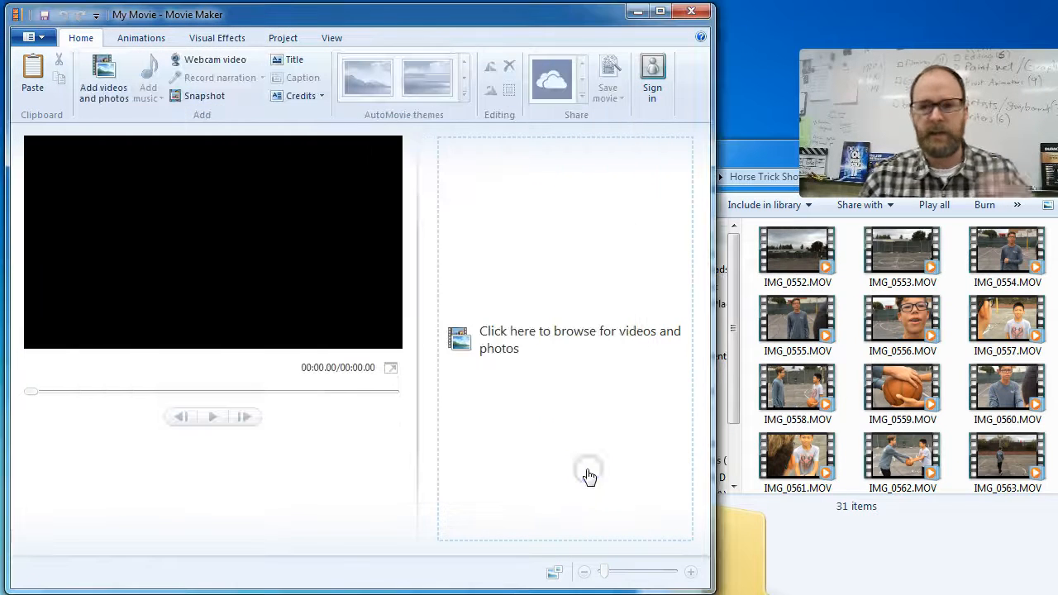
{"action": "left_click", "coordinate": [740, 167]}
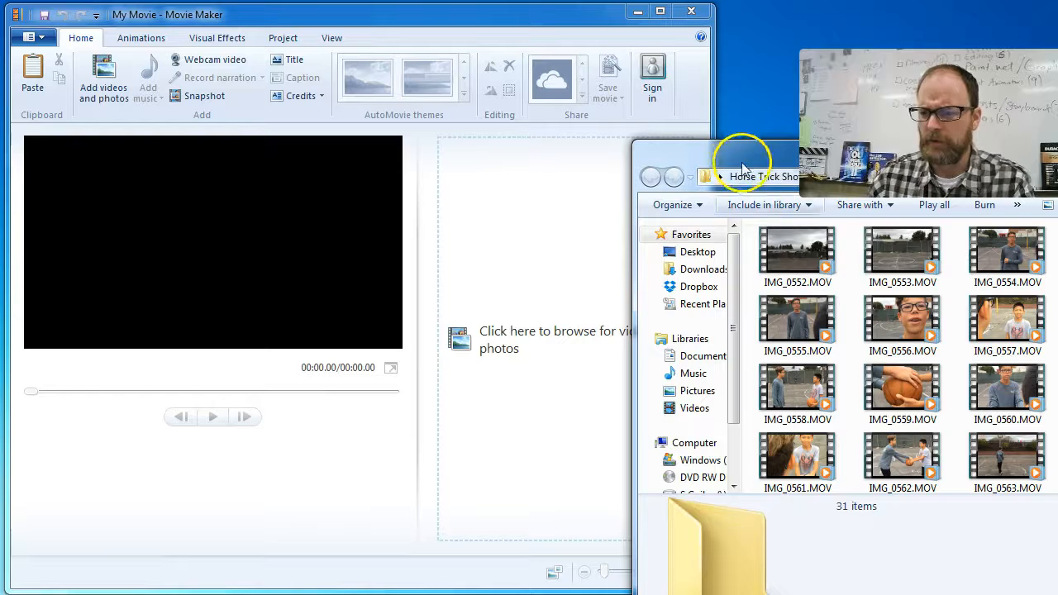
{"action": "left_click_drag", "start_coordinate": [762, 157], "coordinate": [736, 225]}
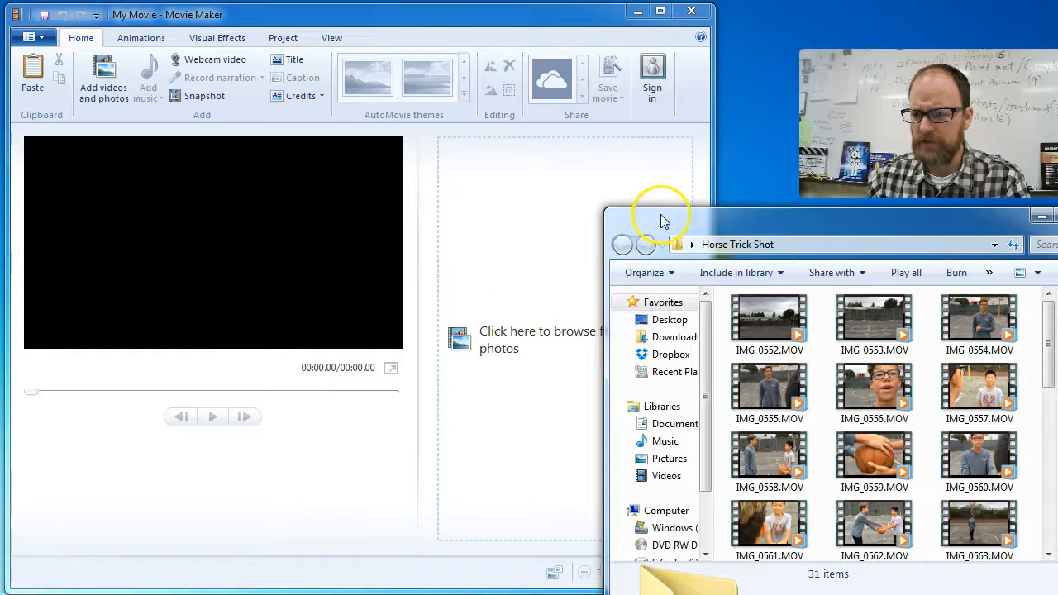
{"action": "left_click_drag", "start_coordinate": [661, 220], "coordinate": [759, 172]}
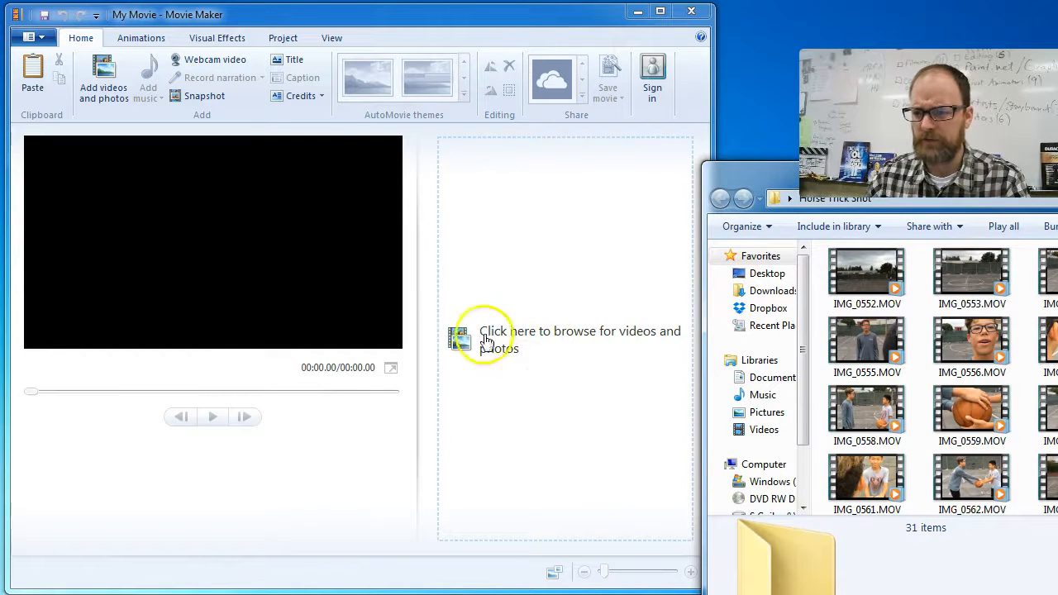
{"action": "left_click_drag", "start_coordinate": [762, 182], "coordinate": [680, 173]}
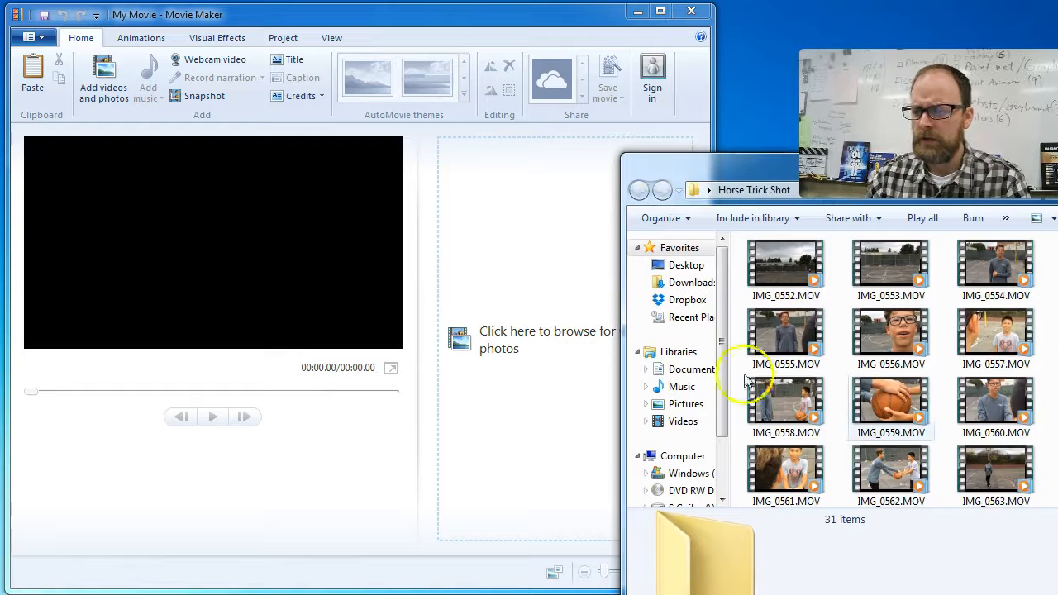
Import all the clips from the Horse Trick Shot folder into the movie project.
{"action": "left_click", "coordinate": [784, 269]}
{"action": "key", "text": "ctrl+a"}
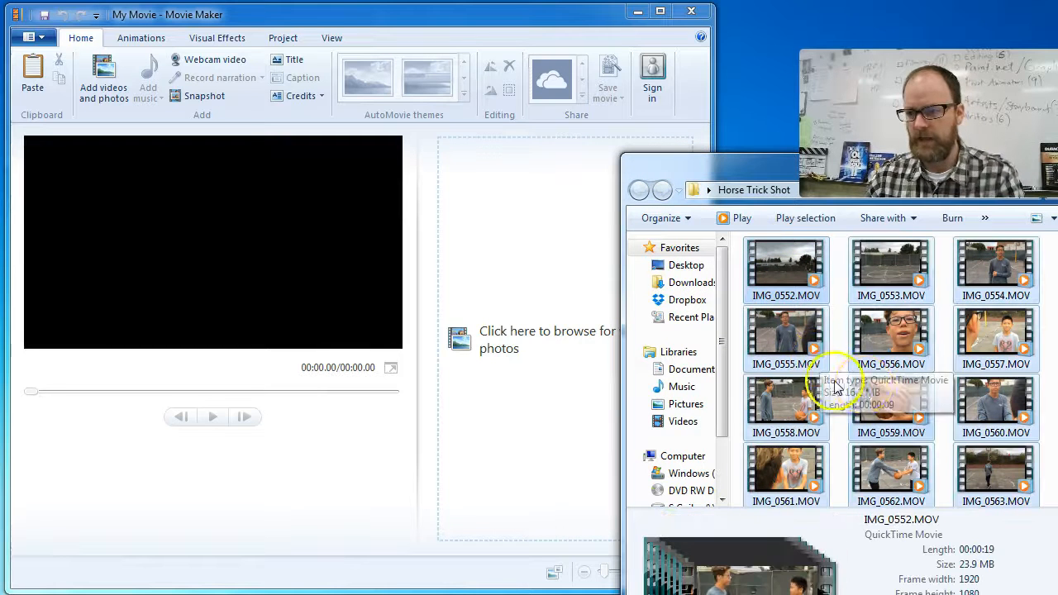
{"action": "left_click_drag", "start_coordinate": [678, 167], "coordinate": [862, 195]}
{"action": "left_click_drag", "start_coordinate": [865, 289], "coordinate": [547, 229]}
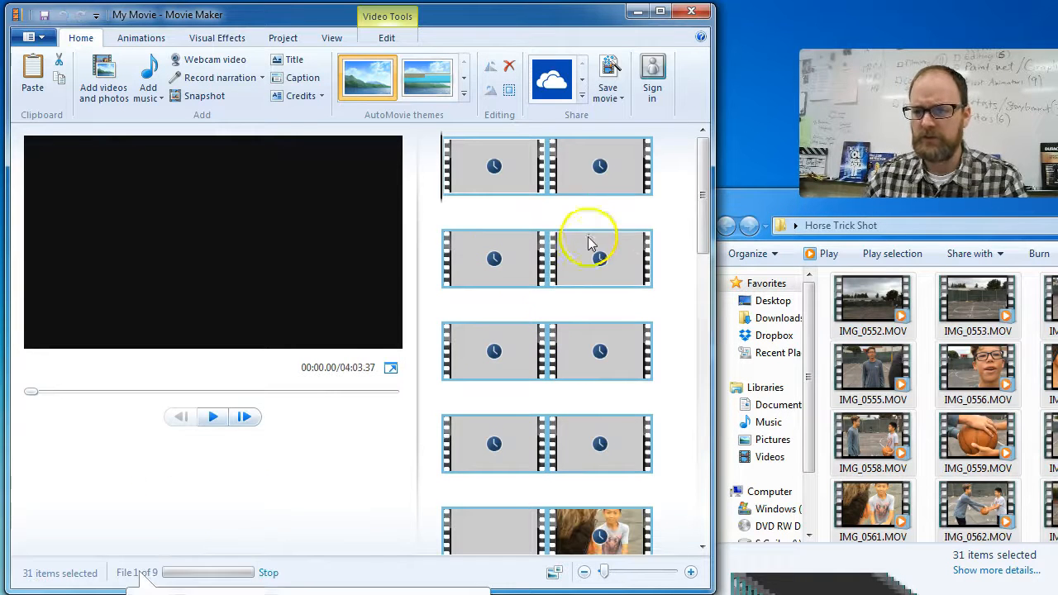
Move the folder window aside and widen the Movie Maker window so the storyboard shows three clips per row.
{"action": "left_click", "coordinate": [754, 205]}
{"action": "left_click_drag", "start_coordinate": [754, 205], "coordinate": [739, 201]}
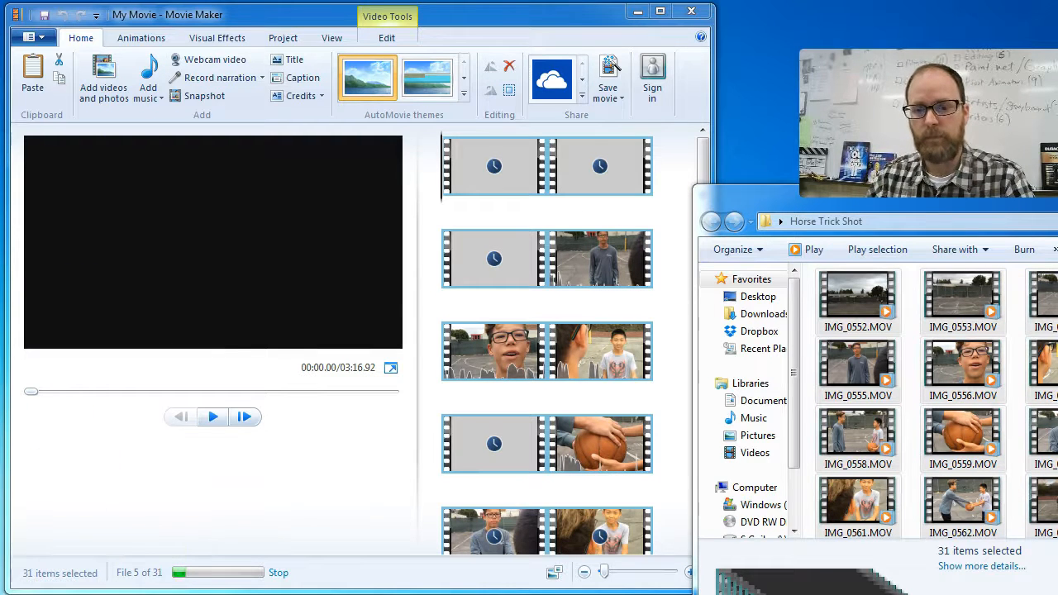
{"action": "left_click_drag", "start_coordinate": [756, 200], "coordinate": [830, 197]}
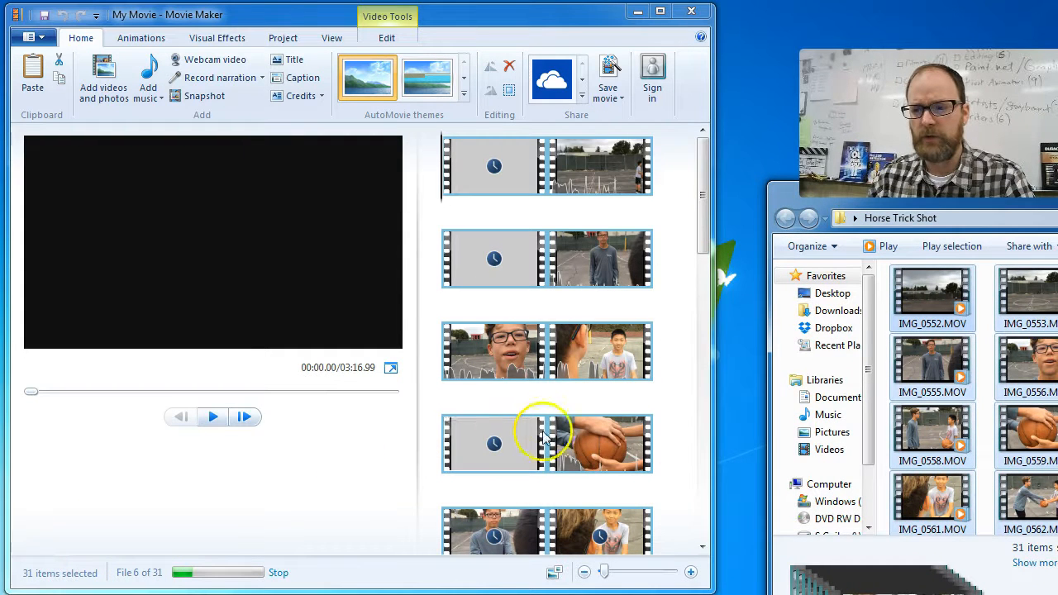
{"action": "left_click_drag", "start_coordinate": [701, 202], "coordinate": [716, 142]}
{"action": "left_click_drag", "start_coordinate": [713, 307], "coordinate": [868, 309]}
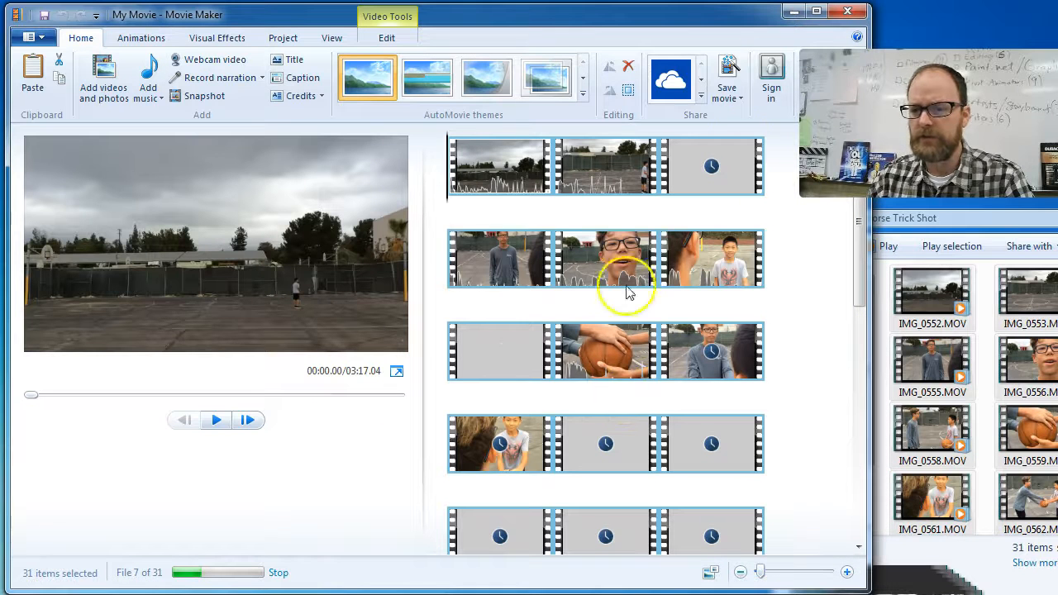
Scrub through the first clips and play IMG_0556.MOV into the following clip to check the shot order.
{"action": "left_click_drag", "start_coordinate": [447, 202], "coordinate": [706, 218]}
{"action": "left_click_drag", "start_coordinate": [497, 296], "coordinate": [557, 297]}
{"action": "left_click", "coordinate": [558, 300]}
{"action": "key", "text": "space"}
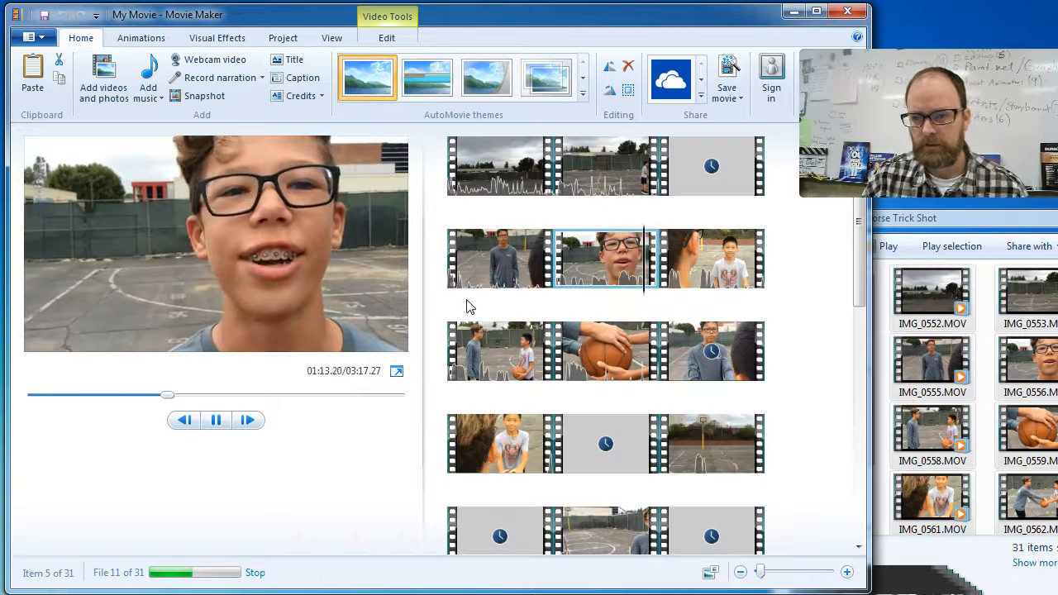
{"action": "left_click", "coordinate": [694, 300]}
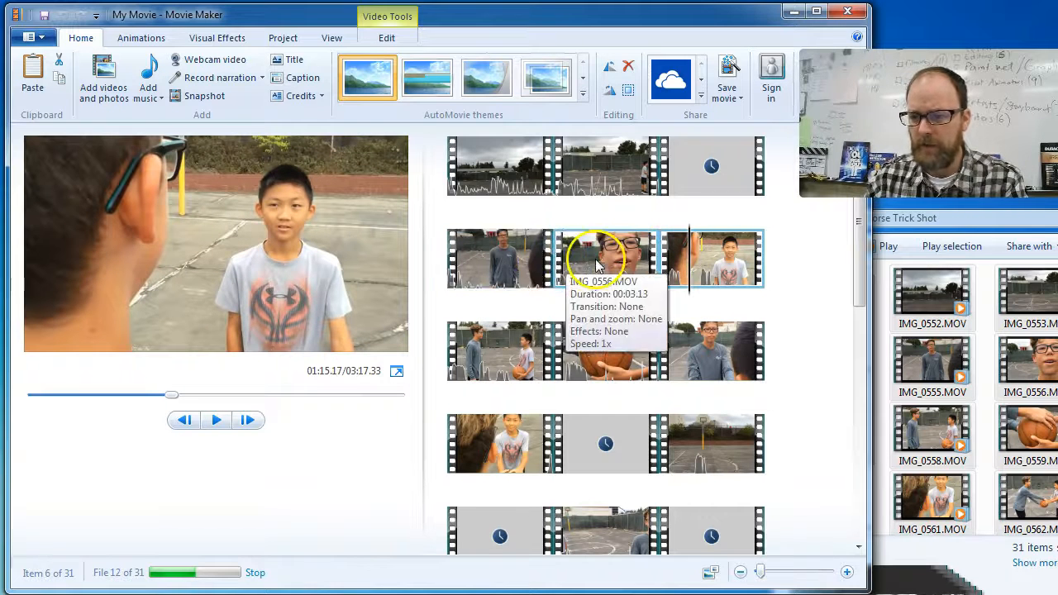
Move clip IMG_0555.MOV so that it follows IMG_0556.MOV in the storyboard.
{"action": "left_click", "coordinate": [499, 263]}
{"action": "left_click", "coordinate": [590, 257]}
{"action": "left_click", "coordinate": [506, 263]}
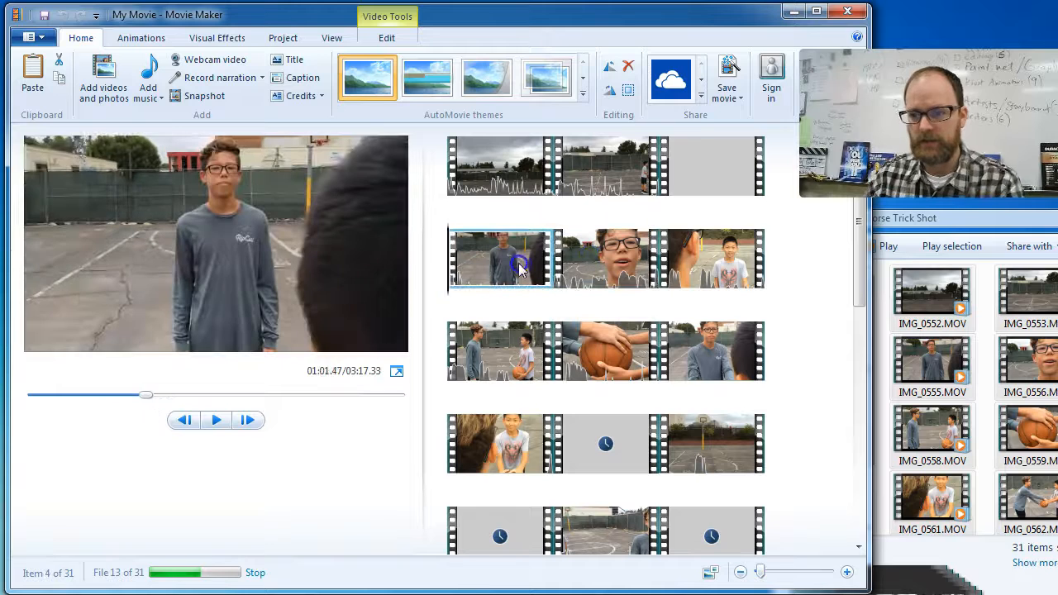
{"action": "left_click_drag", "start_coordinate": [473, 253], "coordinate": [662, 273]}
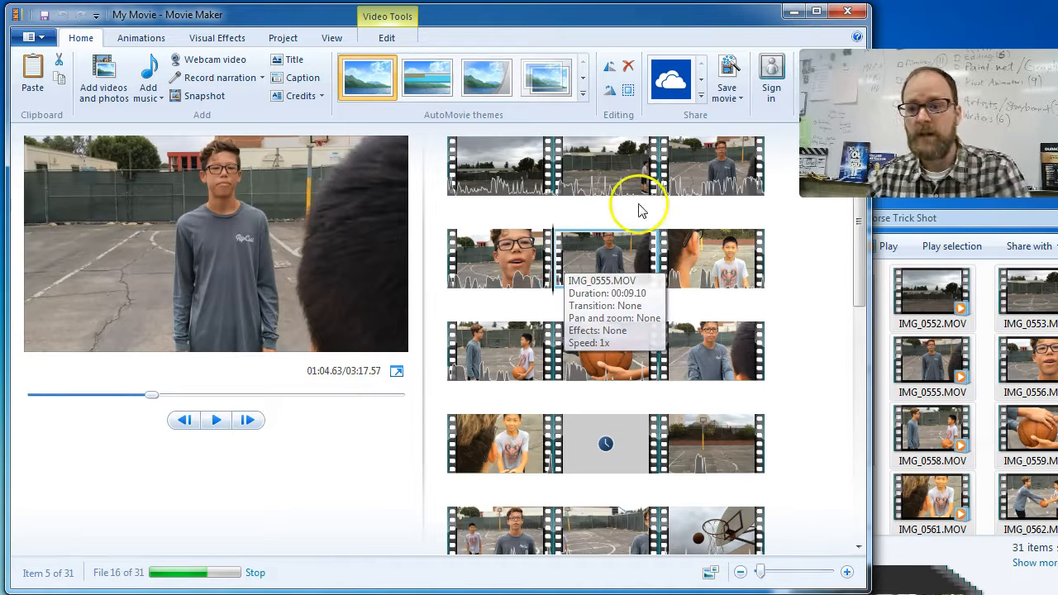
Play the opening clip to about 8.03 seconds and split it at that point.
{"action": "left_click", "coordinate": [542, 280]}
{"action": "left_click", "coordinate": [529, 203]}
{"action": "left_click_drag", "start_coordinate": [530, 203], "coordinate": [496, 208]}
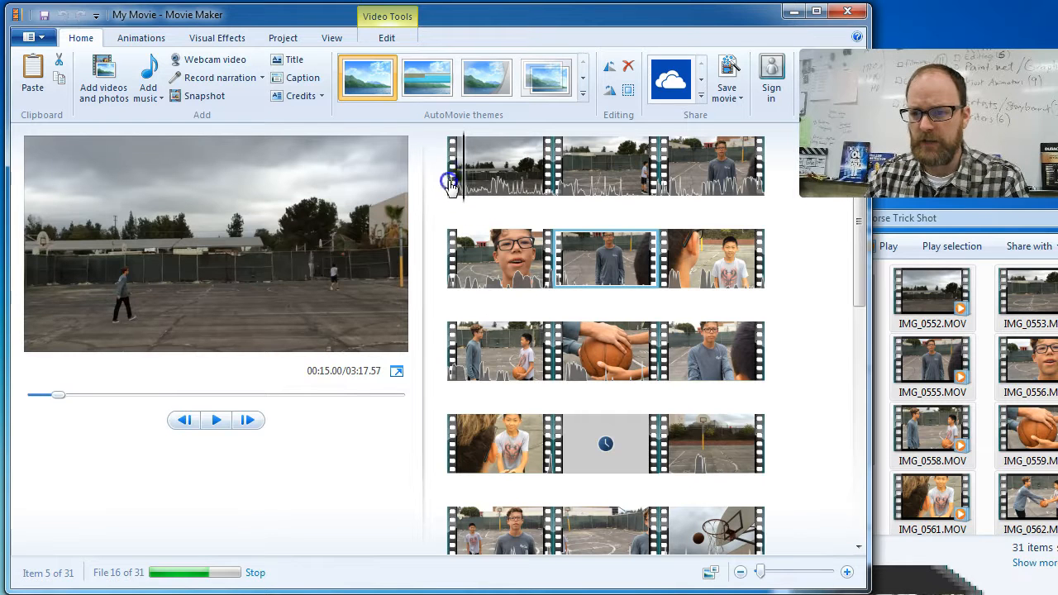
{"action": "left_click", "coordinate": [460, 188]}
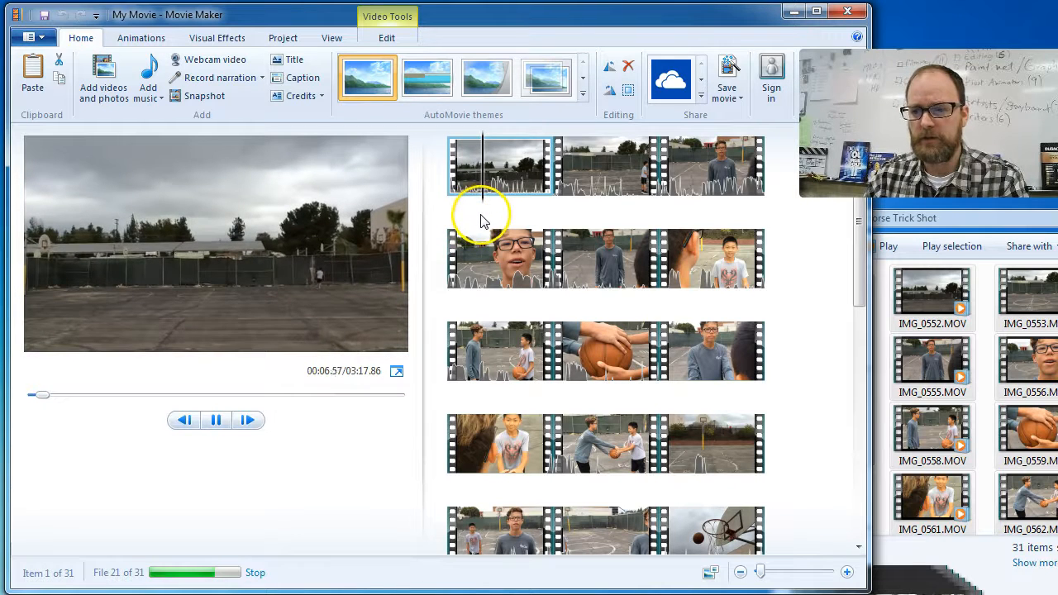
{"action": "key", "text": "space"}
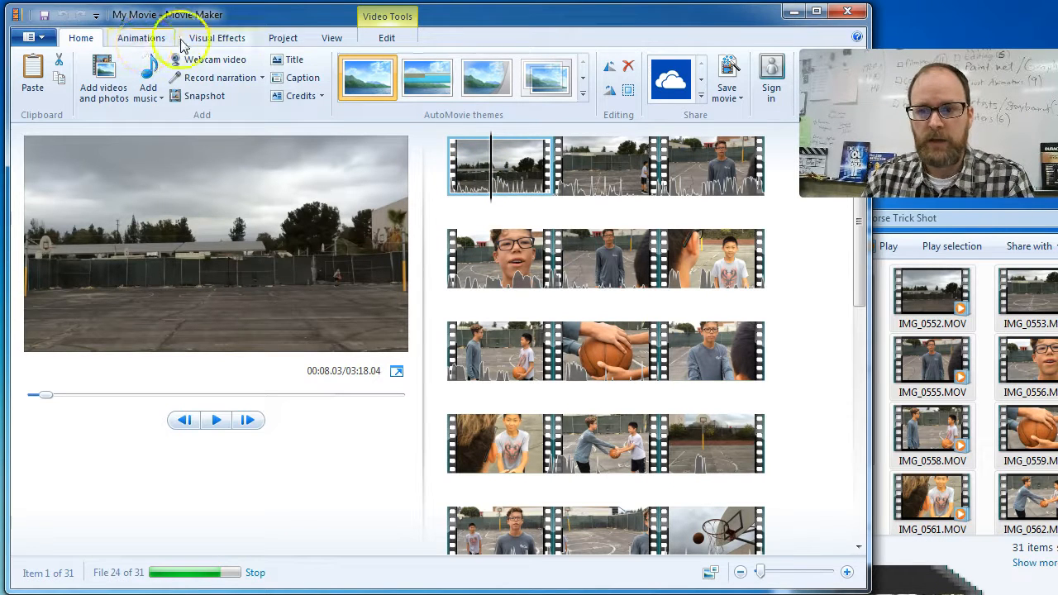
{"action": "left_click", "coordinate": [281, 38]}
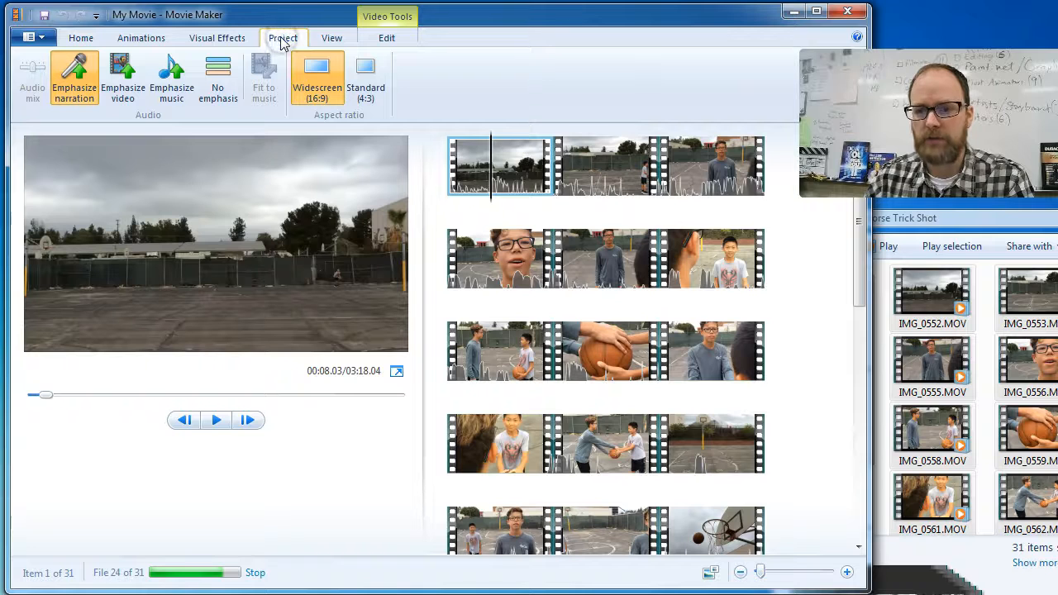
{"action": "left_click", "coordinate": [387, 42]}
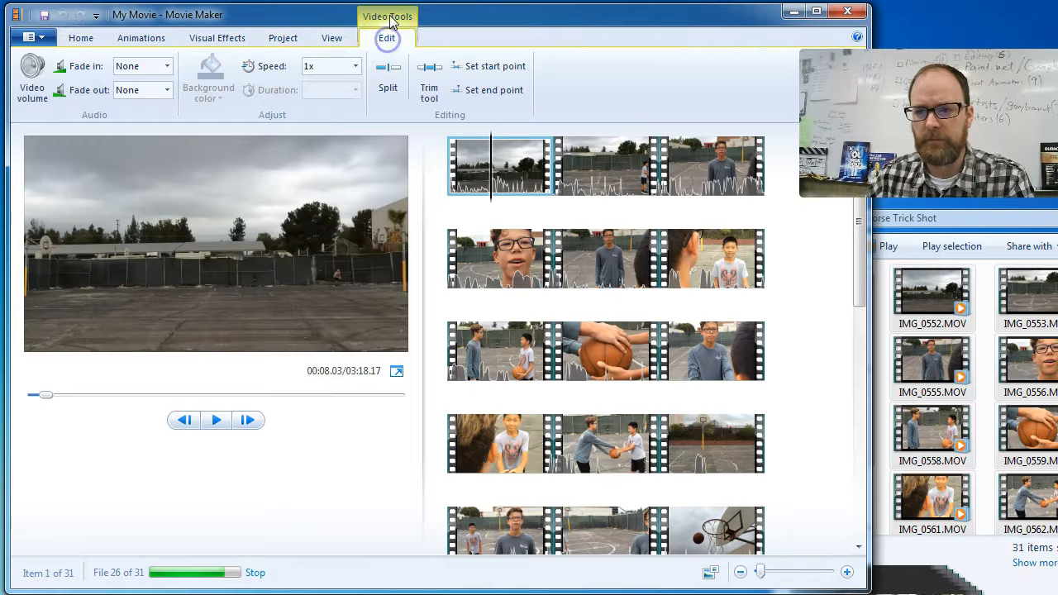
{"action": "left_click", "coordinate": [400, 80]}
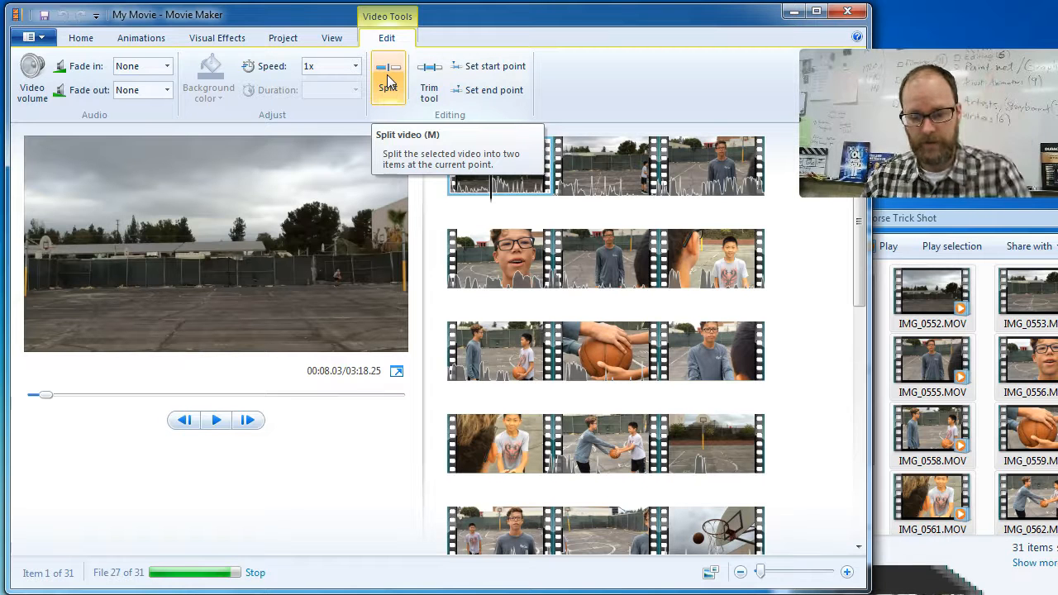
{"action": "left_click", "coordinate": [486, 190]}
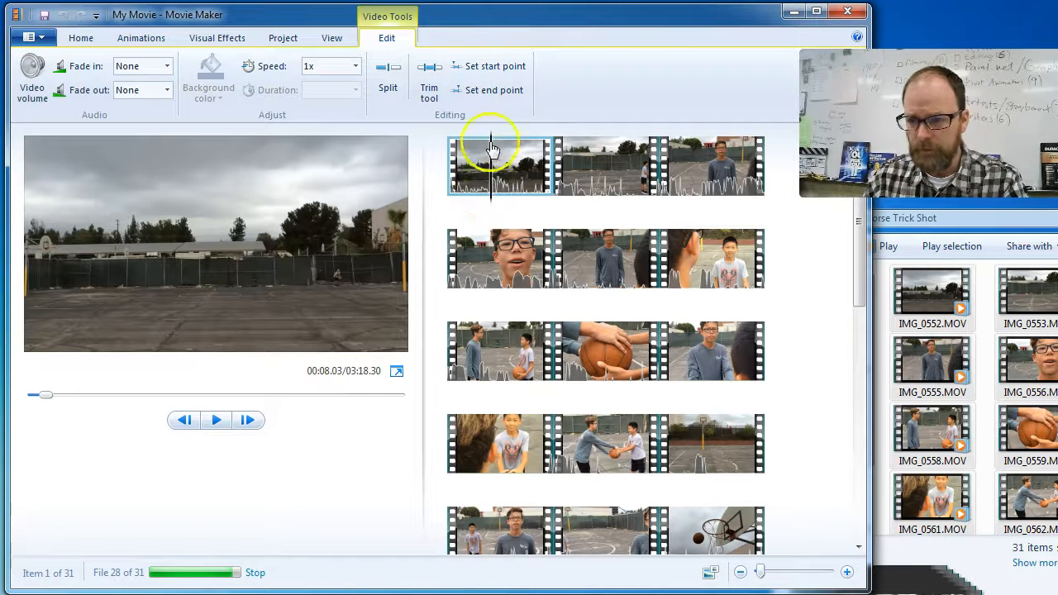
{"action": "key", "text": "m"}
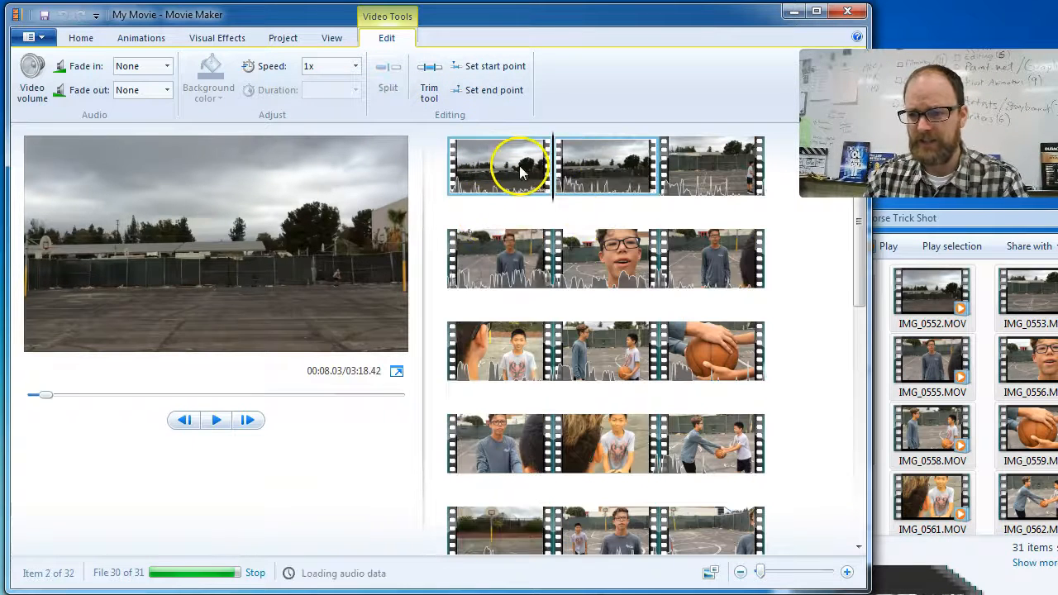
Delete the first part of the split opening clip.
{"action": "left_click", "coordinate": [495, 172]}
{"action": "left_click", "coordinate": [595, 180]}
{"action": "left_click", "coordinate": [467, 174]}
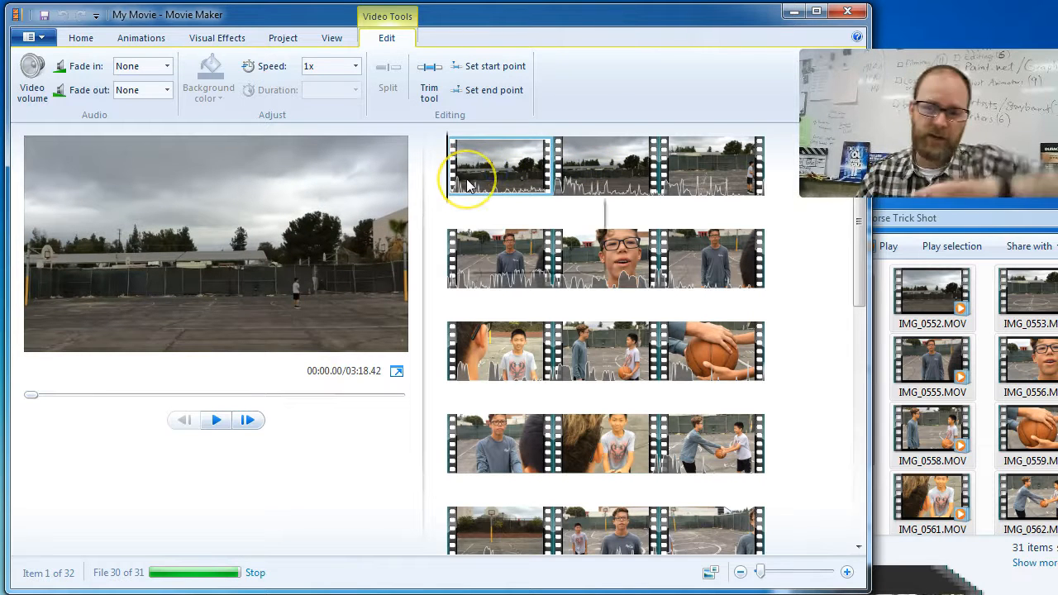
{"action": "key", "text": "Delete"}
Play the start of the trimmed opening clip to about 3 seconds and enlarge the preview area.
{"action": "key", "text": "space"}
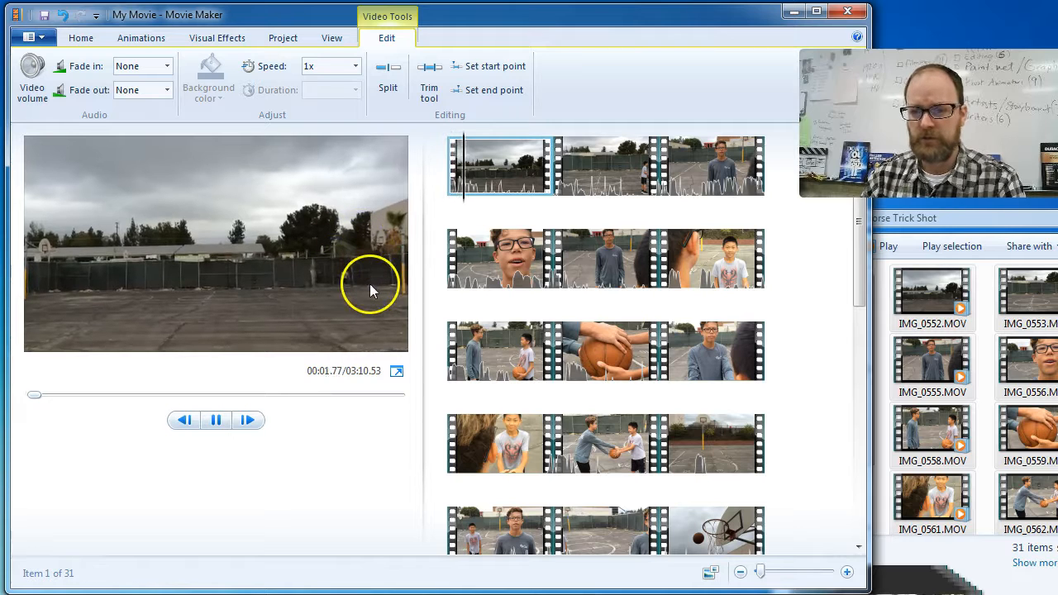
{"action": "key", "text": "space"}
{"action": "left_click_drag", "start_coordinate": [423, 335], "coordinate": [472, 347]}
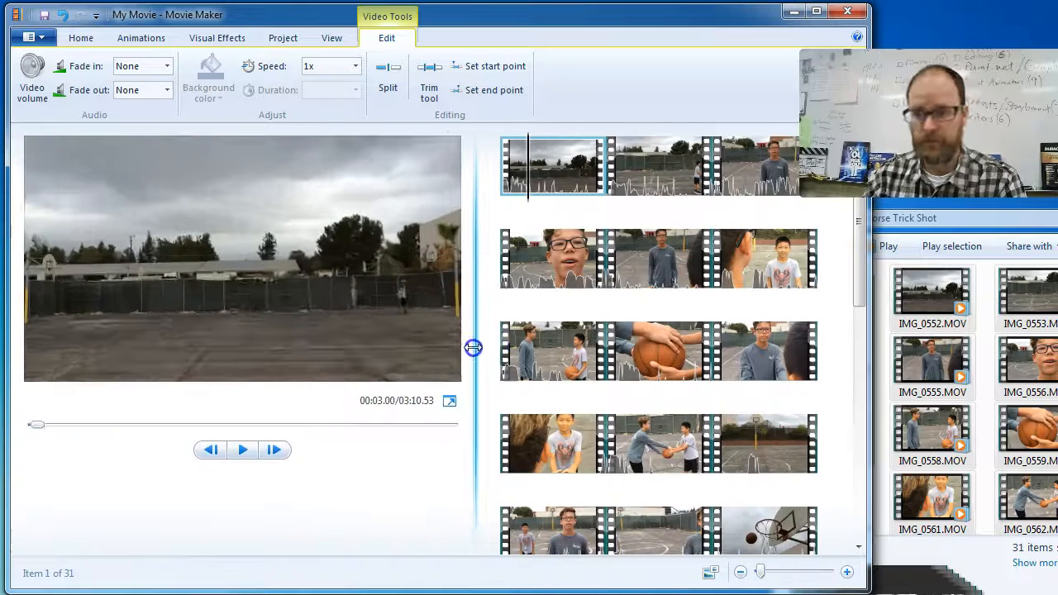
Play on through the opening clip and split it at about 7.87 seconds, with the first player walking in.
{"action": "left_click", "coordinate": [556, 180]}
{"action": "left_click", "coordinate": [537, 199]}
{"action": "key", "text": "space"}
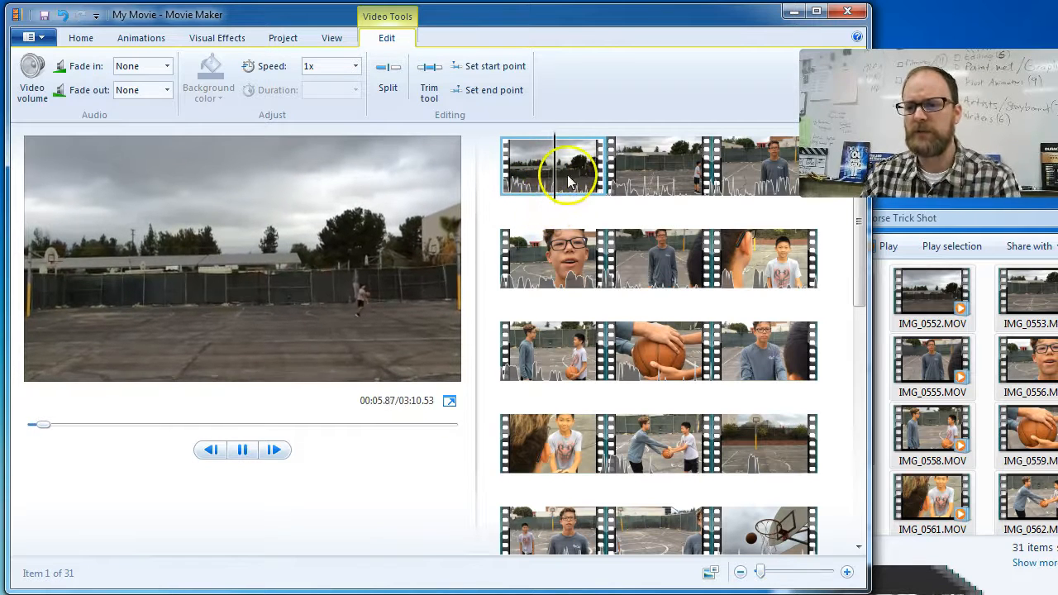
{"action": "left_click", "coordinate": [244, 457]}
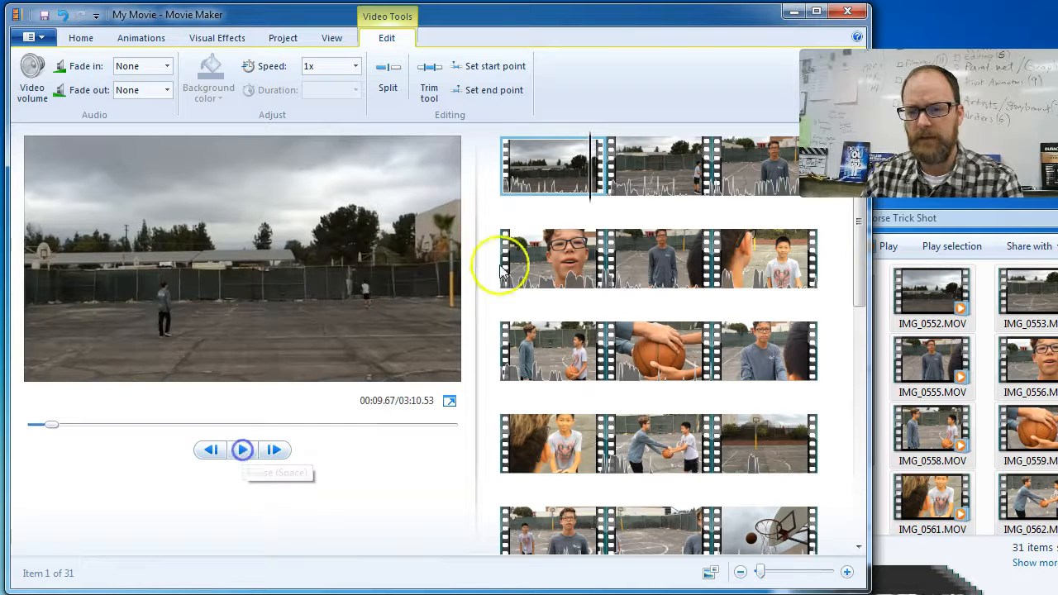
{"action": "left_click", "coordinate": [577, 201]}
{"action": "left_click", "coordinate": [573, 199]}
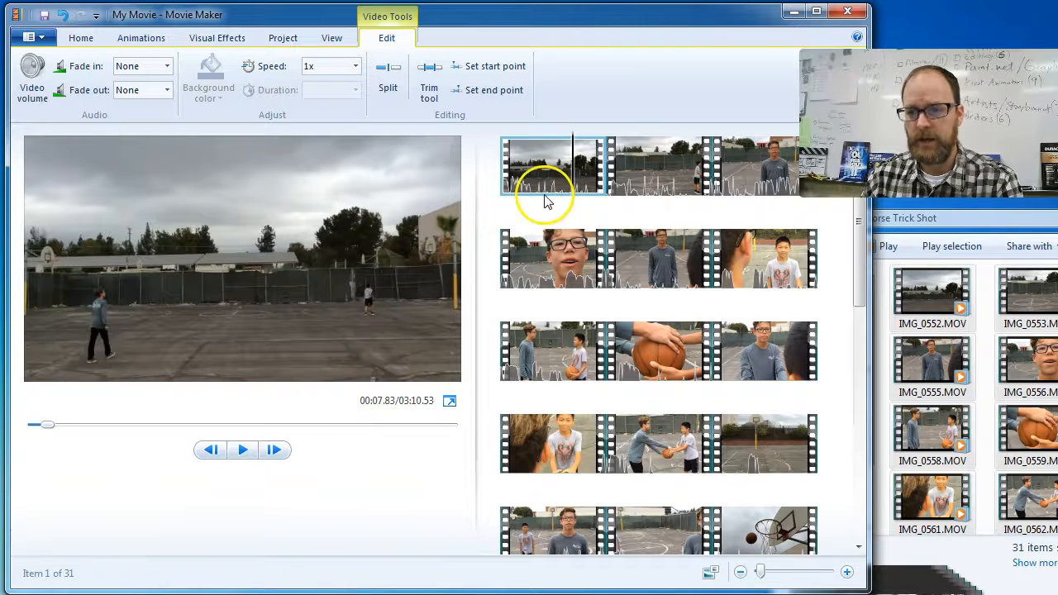
{"action": "left_click", "coordinate": [394, 77]}
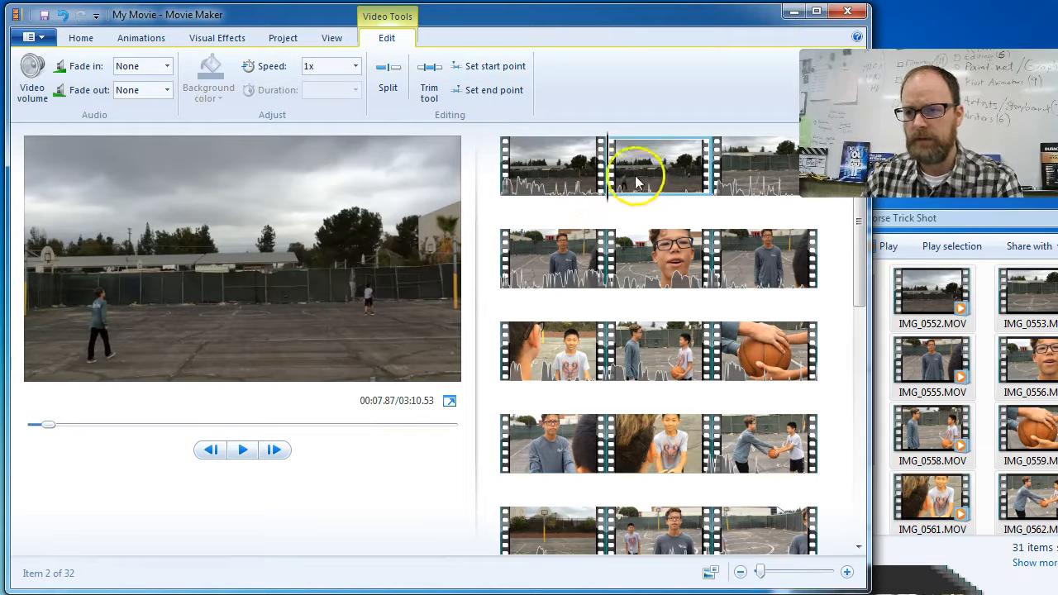
Delete the second part of the split opening clip, starting at about 7.87 seconds.
{"action": "left_click", "coordinate": [554, 169]}
{"action": "left_click", "coordinate": [643, 167]}
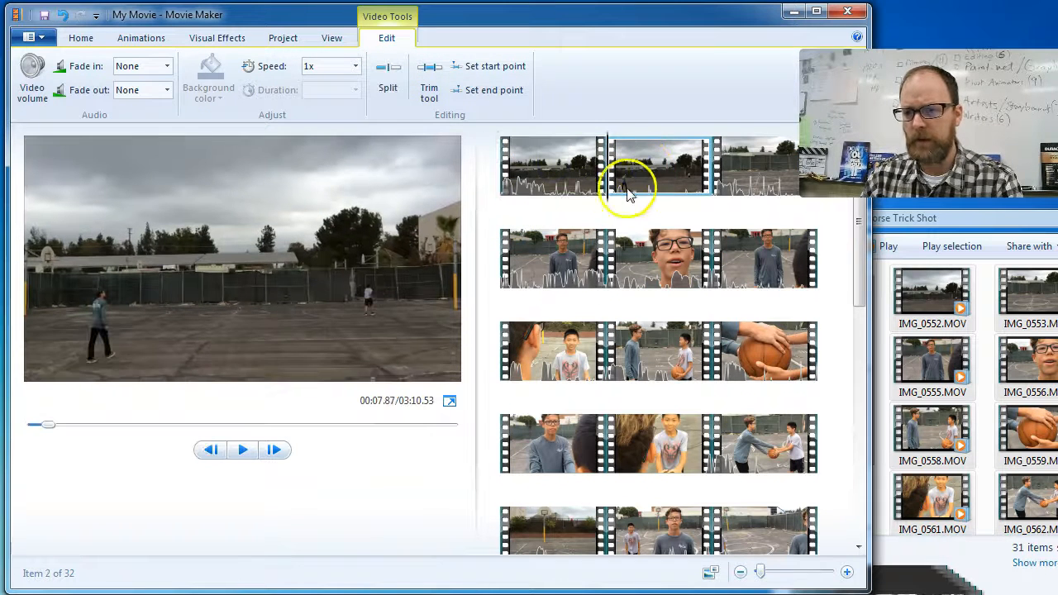
{"action": "mouse_move", "coordinate": [612, 205]}
{"action": "left_mouse_down"}
{"action": "mouse_move", "coordinate": [515, 203]}
{"action": "mouse_move", "coordinate": [626, 213]}
{"action": "left_mouse_up"}
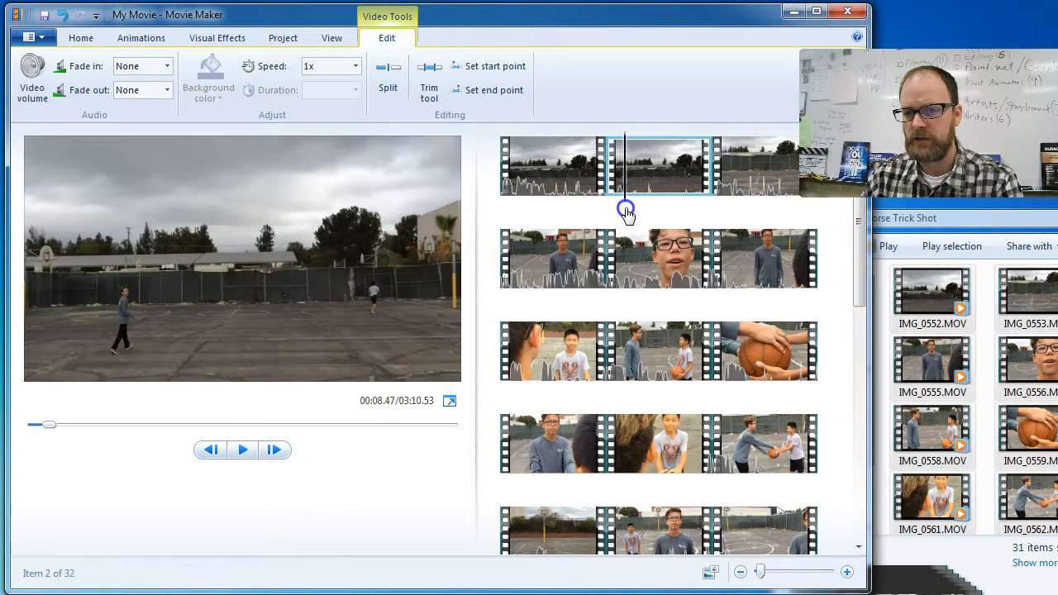
{"action": "left_click", "coordinate": [649, 182]}
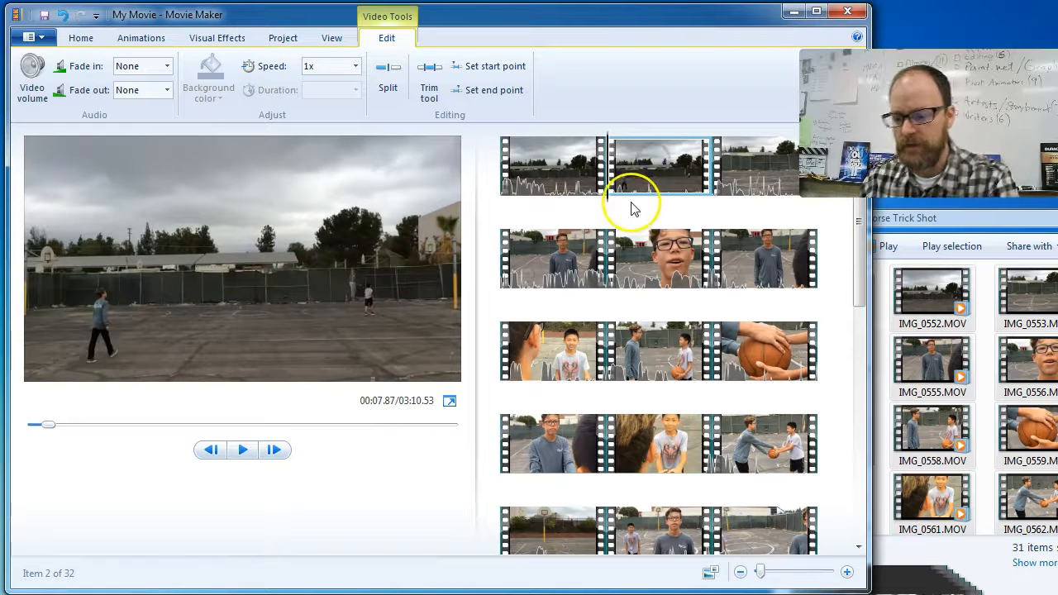
{"action": "key", "text": "Delete"}
Split the second clip at about 9.77 seconds, as the second player's foot enters the frame, and delete the part before it.
{"action": "mouse_move", "coordinate": [609, 206]}
{"action": "left_mouse_down"}
{"action": "mouse_move", "coordinate": [560, 201]}
{"action": "mouse_move", "coordinate": [589, 202]}
{"action": "left_mouse_up"}
{"action": "key", "text": "space"}
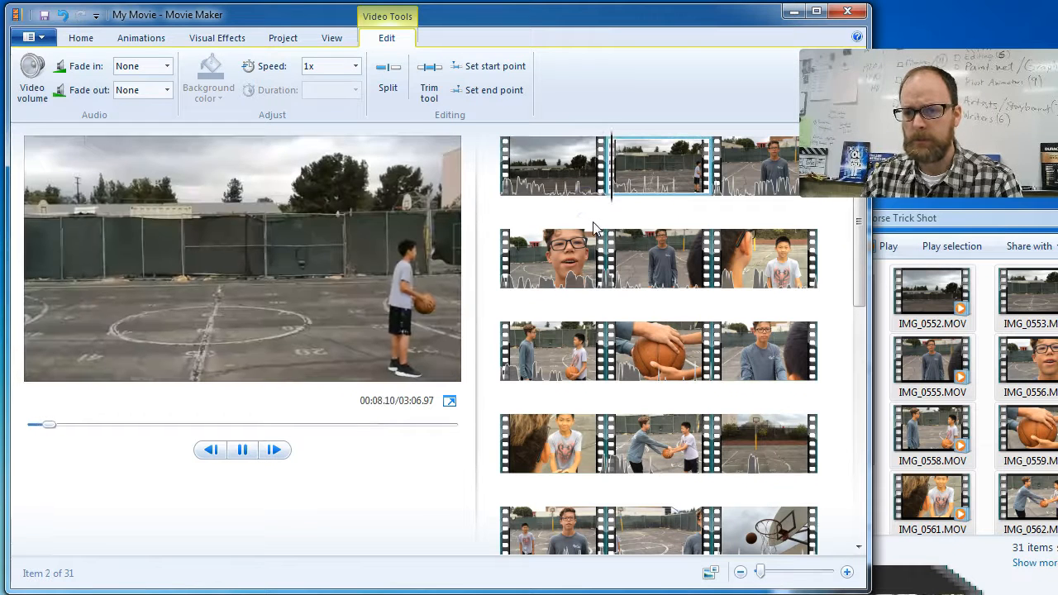
{"action": "left_click", "coordinate": [650, 217]}
{"action": "left_click", "coordinate": [658, 208]}
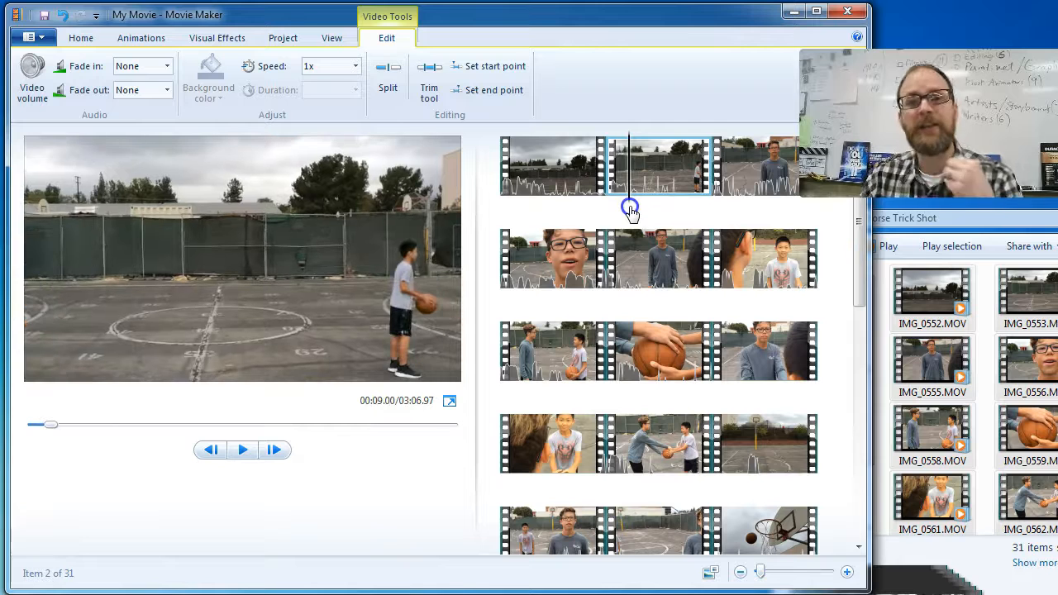
{"action": "mouse_move", "coordinate": [631, 211]}
{"action": "left_mouse_down"}
{"action": "mouse_move", "coordinate": [652, 211]}
{"action": "mouse_move", "coordinate": [619, 214]}
{"action": "mouse_move", "coordinate": [642, 213]}
{"action": "left_mouse_up"}
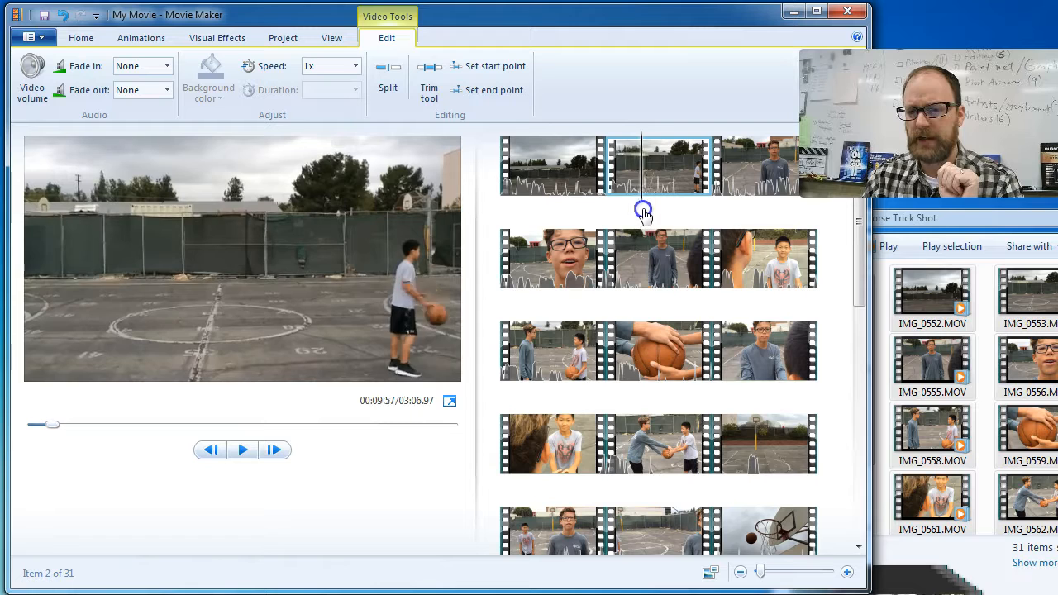
{"action": "left_click_drag", "start_coordinate": [648, 213], "coordinate": [646, 213]}
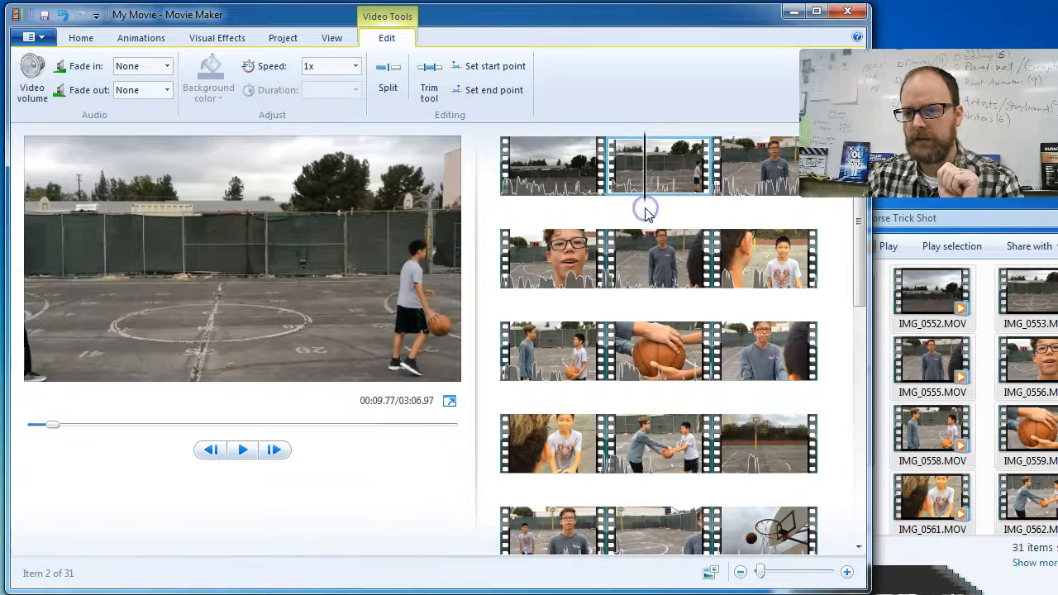
{"action": "key", "text": "m"}
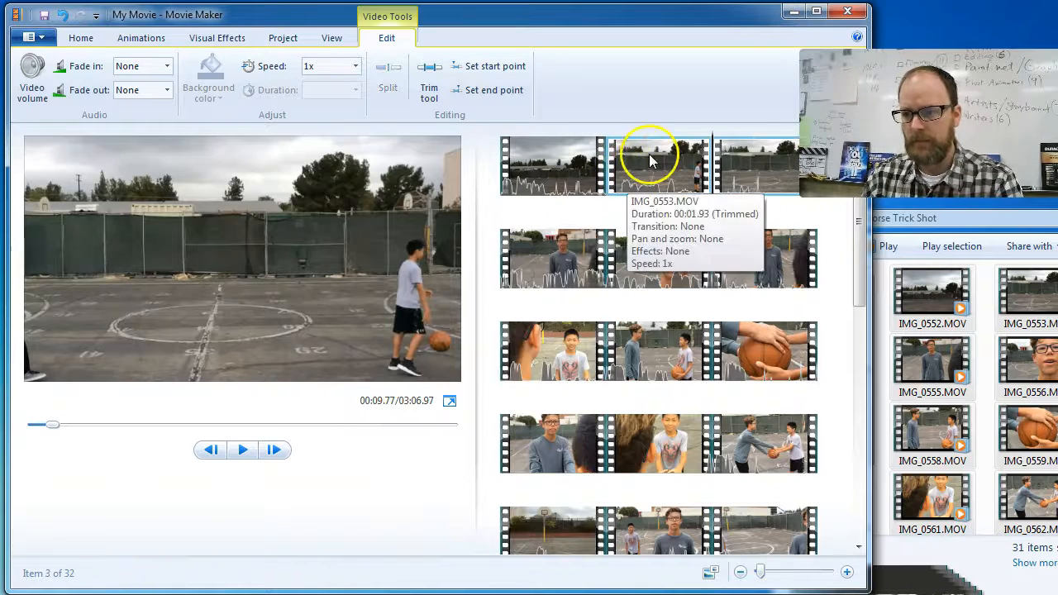
{"action": "left_click_drag", "start_coordinate": [709, 204], "coordinate": [681, 209]}
{"action": "key", "text": "Delete"}
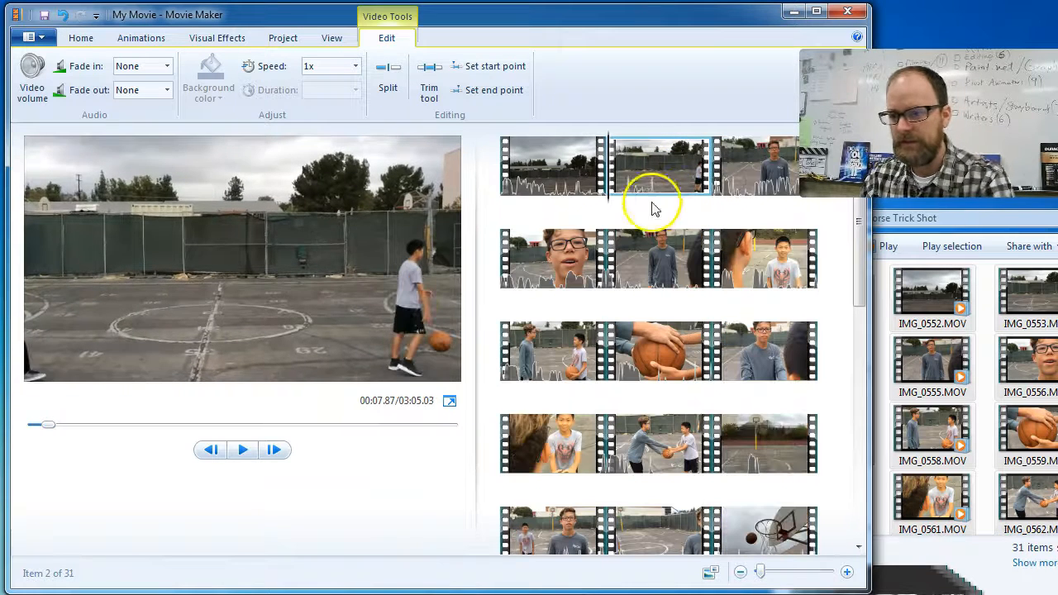
Play across the cut between the opening clip and the trimmed second clip and scrub through it to check the transition.
{"action": "left_click_drag", "start_coordinate": [609, 205], "coordinate": [586, 201]}
{"action": "key", "text": "space"}
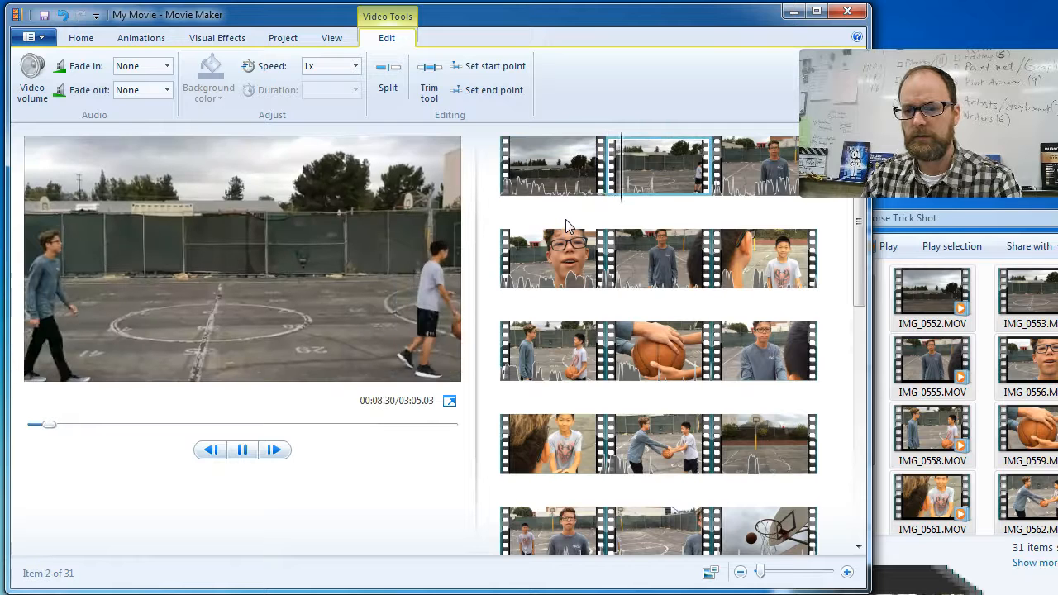
{"action": "left_click", "coordinate": [393, 234]}
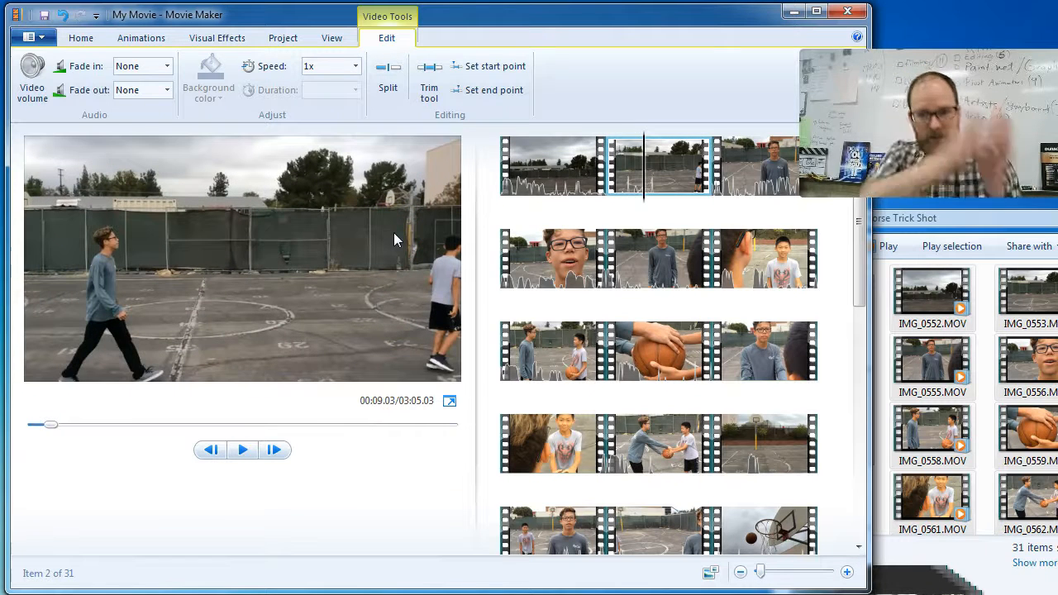
{"action": "left_click", "coordinate": [607, 210]}
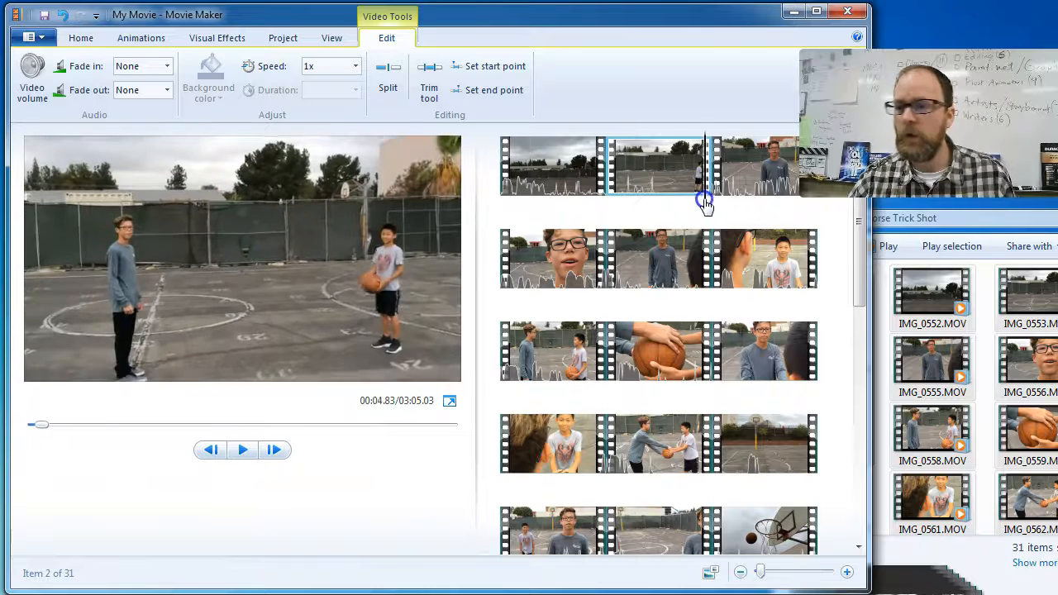
{"action": "left_click", "coordinate": [653, 204]}
Open the opening clip's video volume control, and play the movie from the start to about 10.47 seconds.
{"action": "left_click", "coordinate": [673, 164]}
{"action": "left_click", "coordinate": [546, 177]}
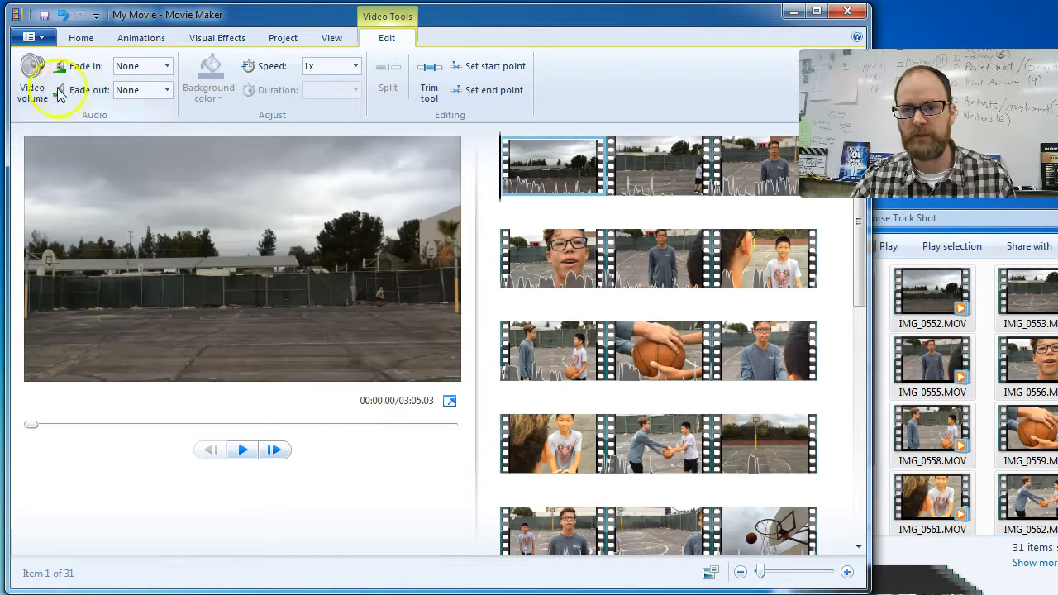
{"action": "left_click", "coordinate": [33, 81]}
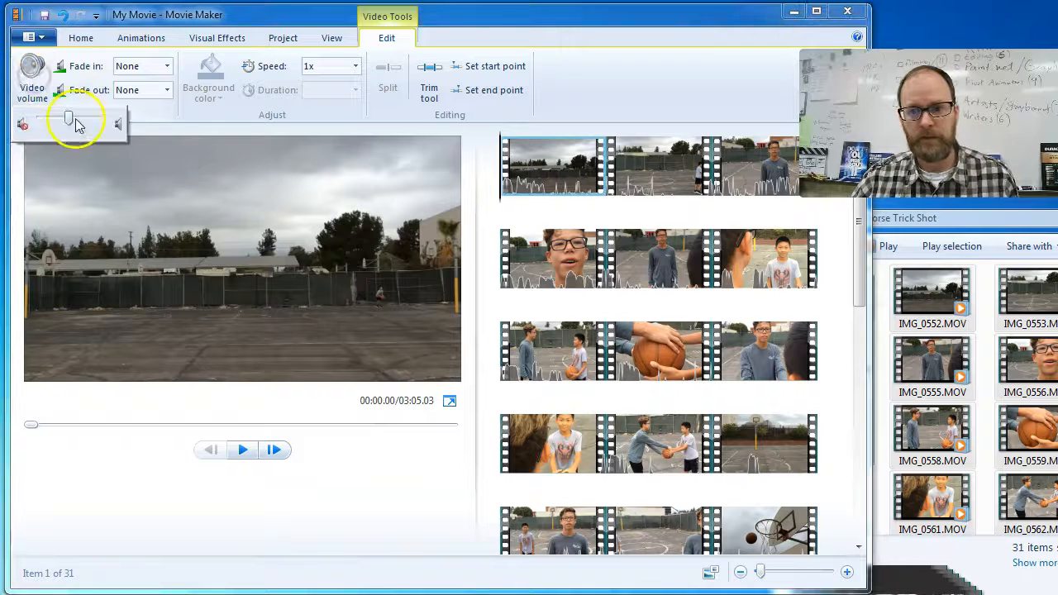
{"action": "left_click", "coordinate": [499, 202]}
{"action": "key", "text": "space"}
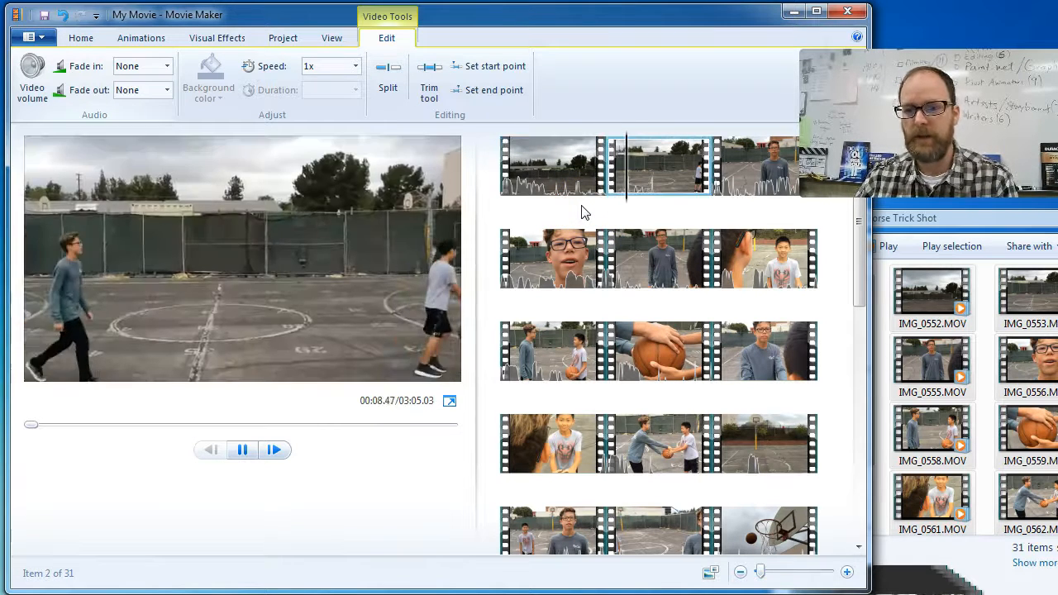
{"action": "key", "text": "space"}
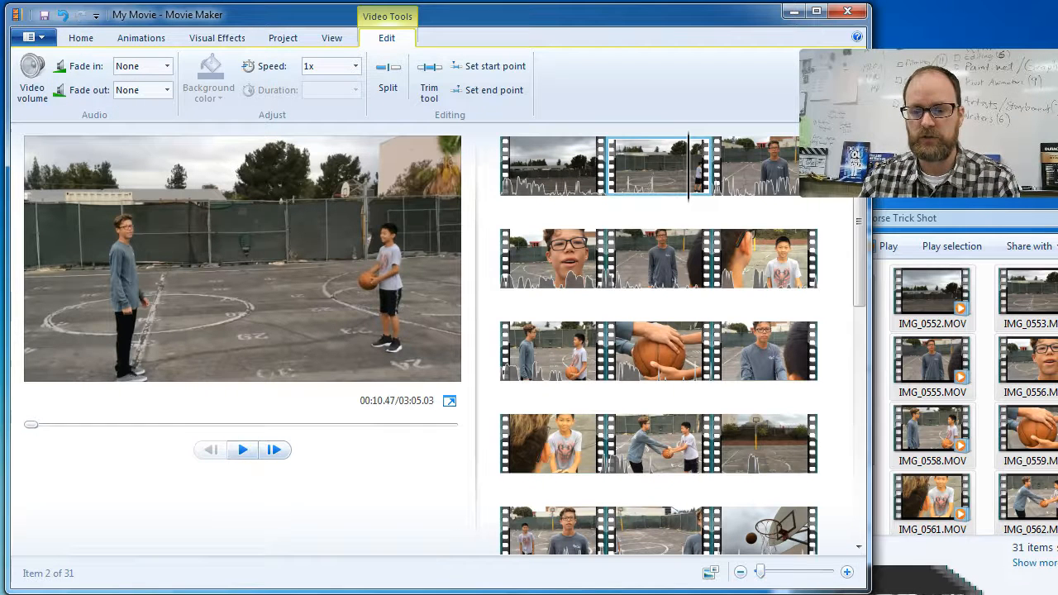
Save the project as Horse Trick Shot edit 01 in the Horse Trick Shot folder on the desktop.
{"action": "left_click", "coordinate": [30, 37]}
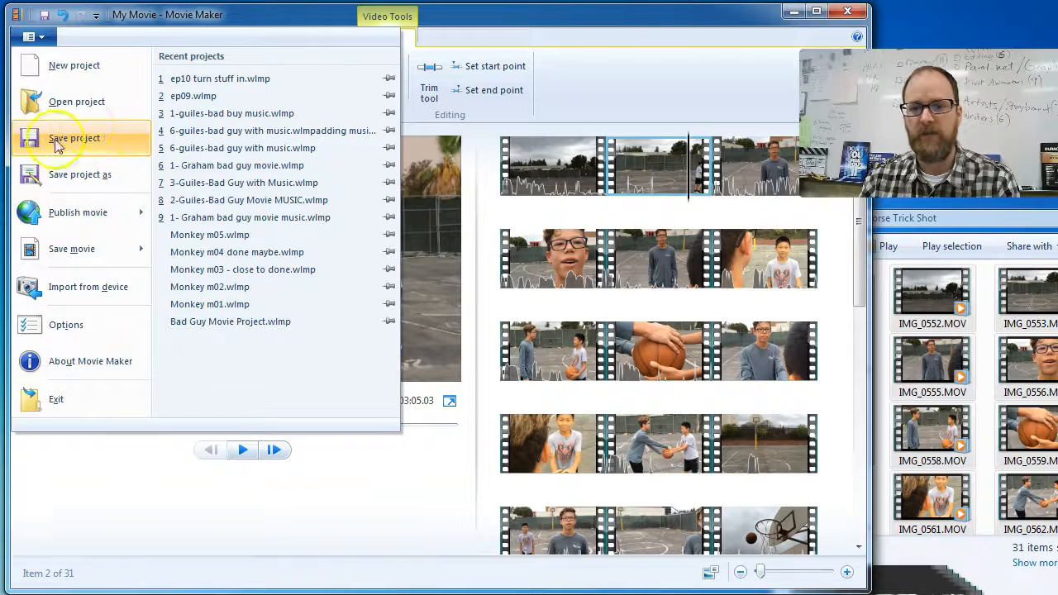
{"action": "left_click", "coordinate": [91, 177]}
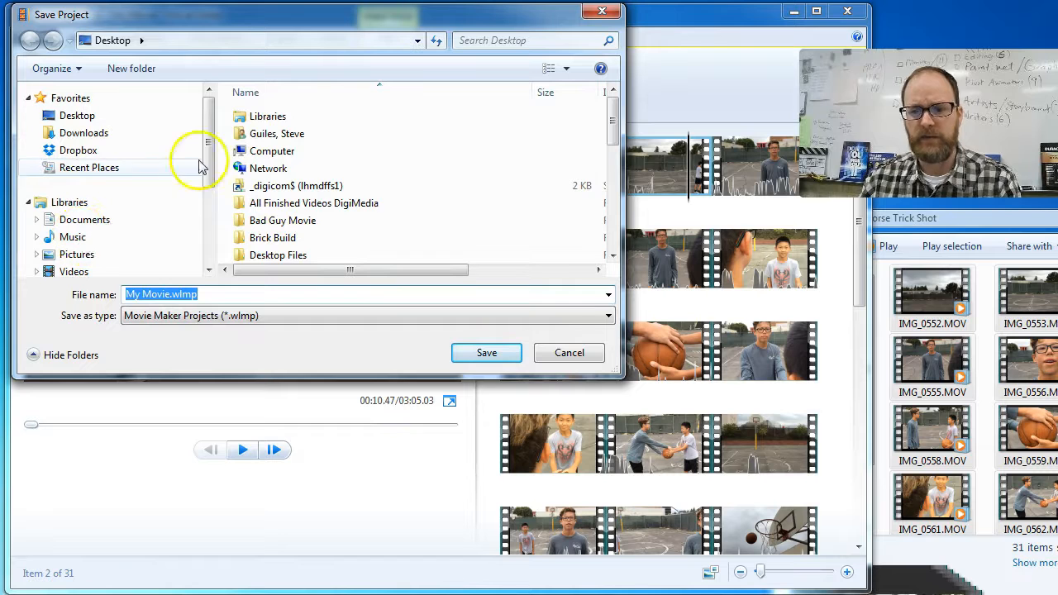
{"action": "left_click_drag", "start_coordinate": [208, 149], "coordinate": [208, 217]}
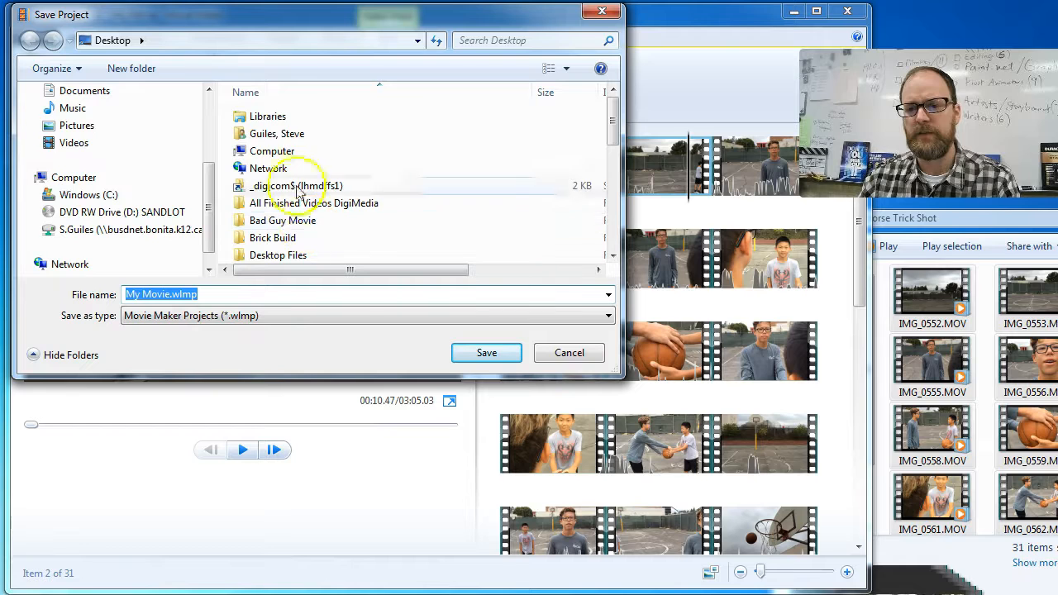
{"action": "left_click", "coordinate": [207, 111]}
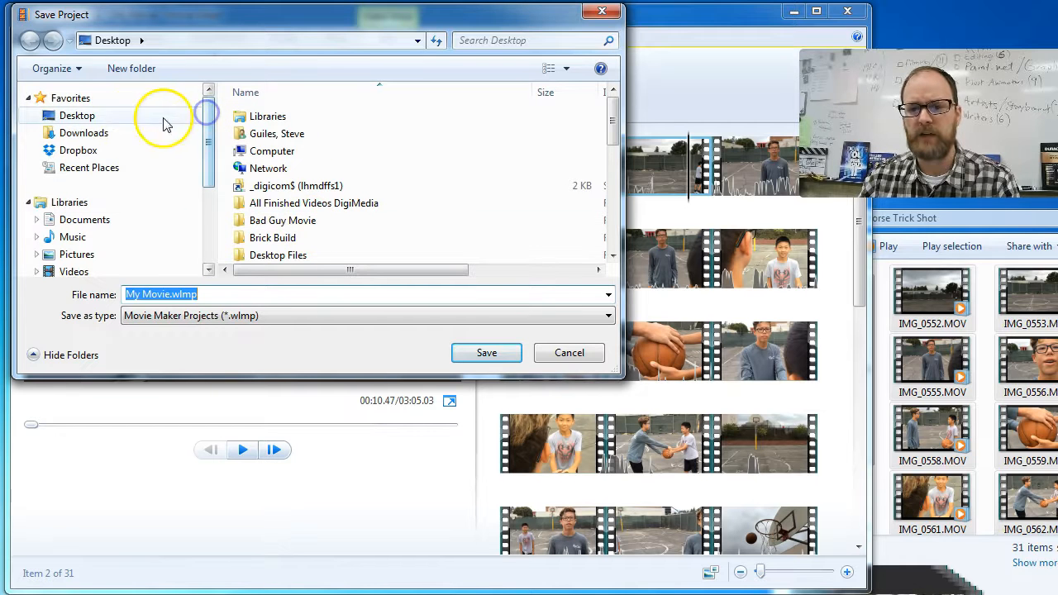
{"action": "left_click", "coordinate": [72, 115]}
{"action": "left_click", "coordinate": [314, 186]}
{"action": "scroll", "coordinate": [315, 186], "scroll_direction": "down", "scroll_amount": 6}
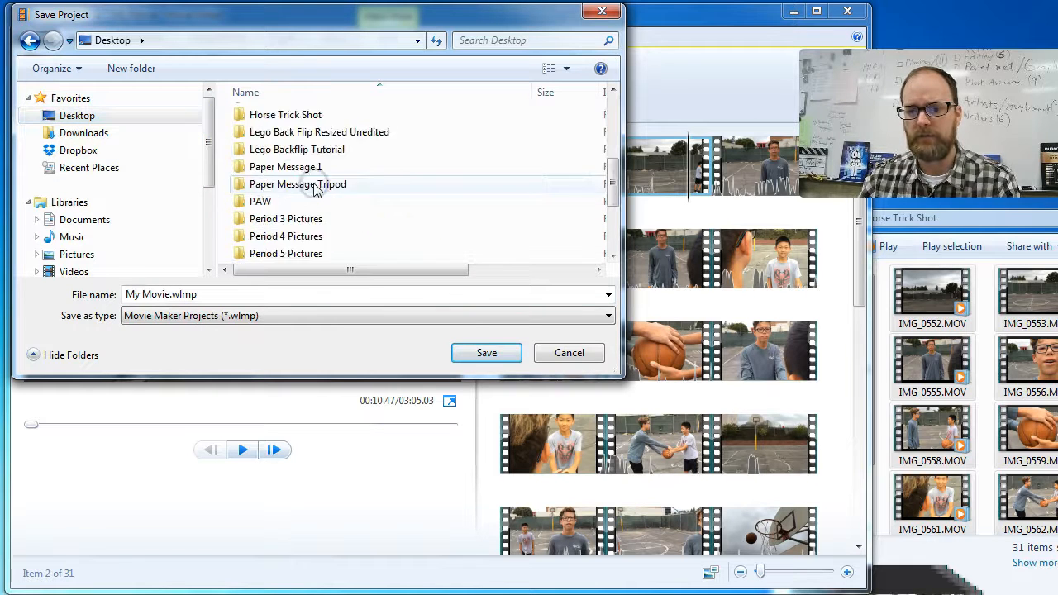
{"action": "scroll", "coordinate": [306, 194], "scroll_direction": "up", "scroll_amount": 5}
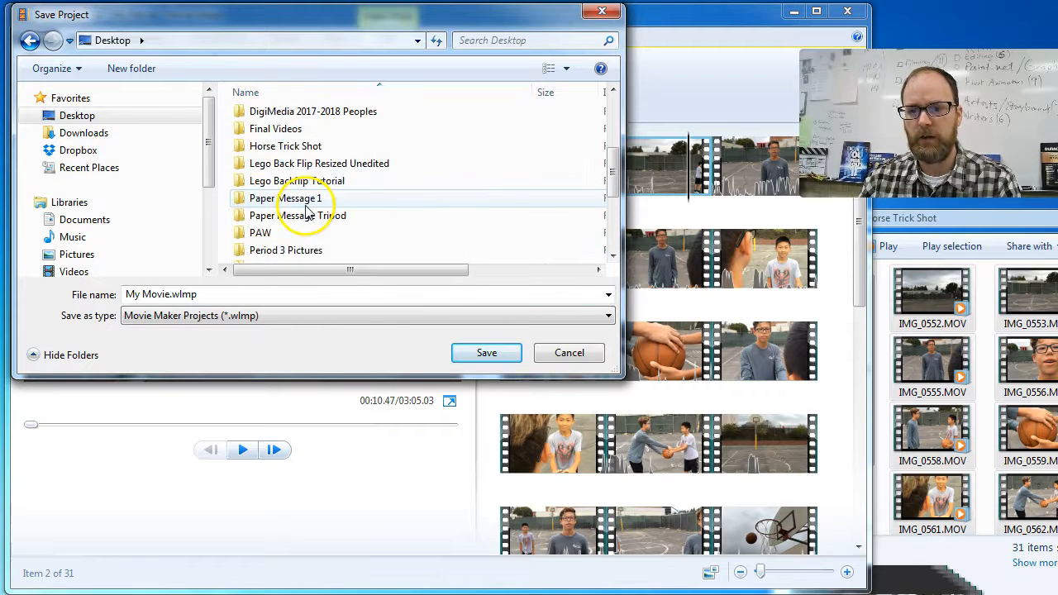
{"action": "double_click", "coordinate": [279, 146]}
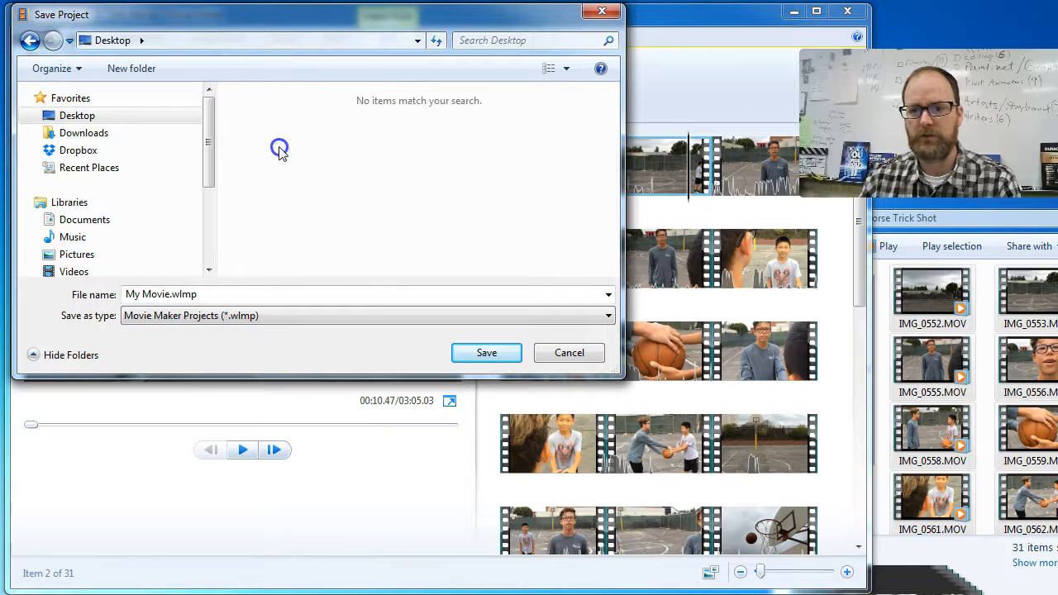
{"action": "left_click", "coordinate": [210, 293]}
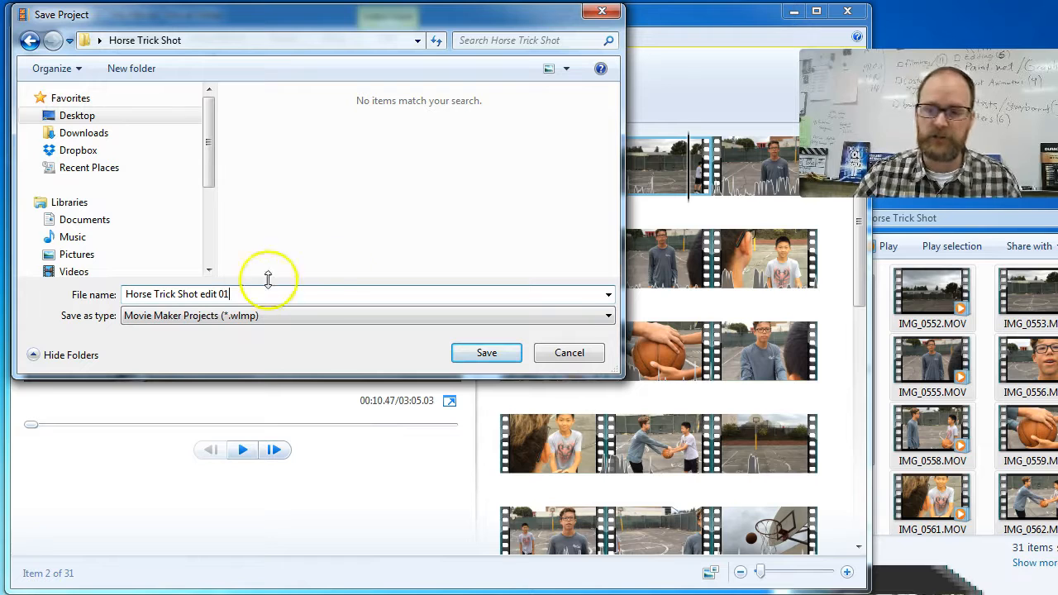
{"action": "left_click", "coordinate": [484, 355]}
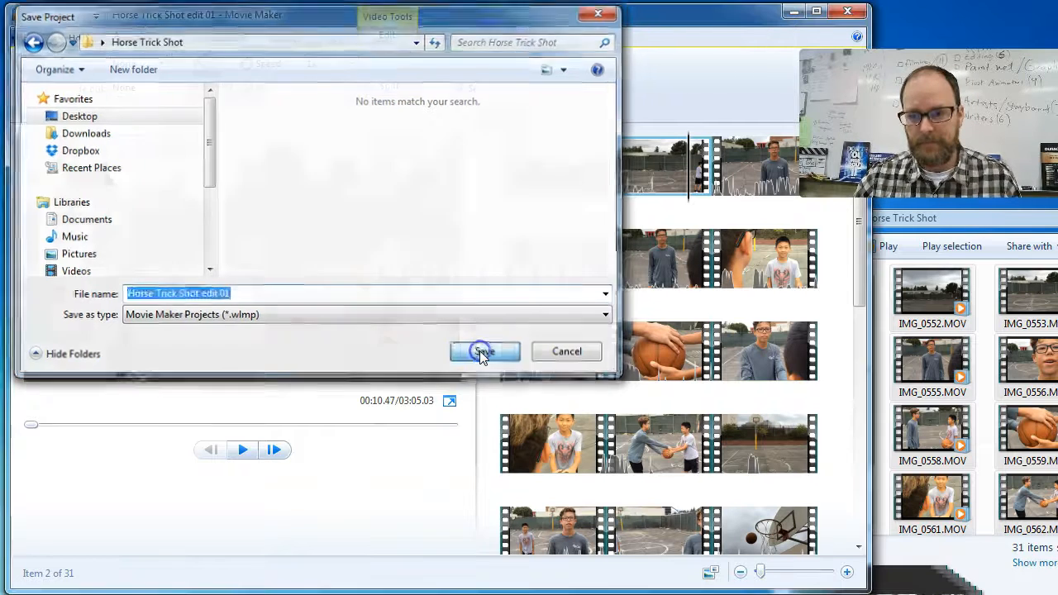